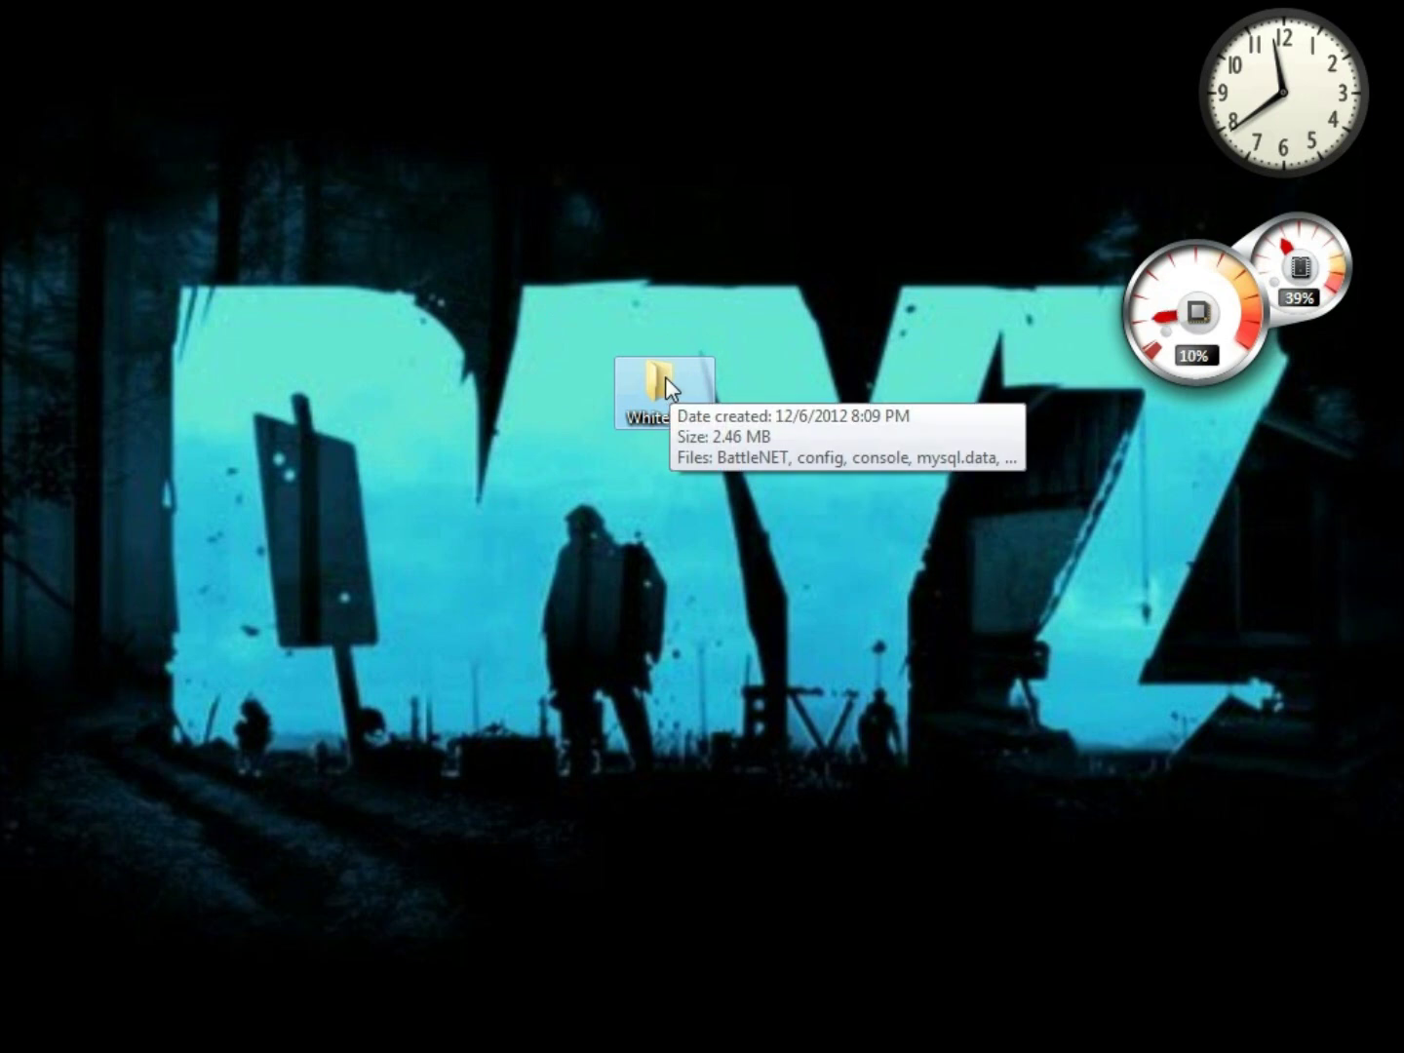
- Open the config text document from the Whitelister folder on the desktop and reposition its window for reading
{"action": "double_click", "coordinate": [665, 376]}
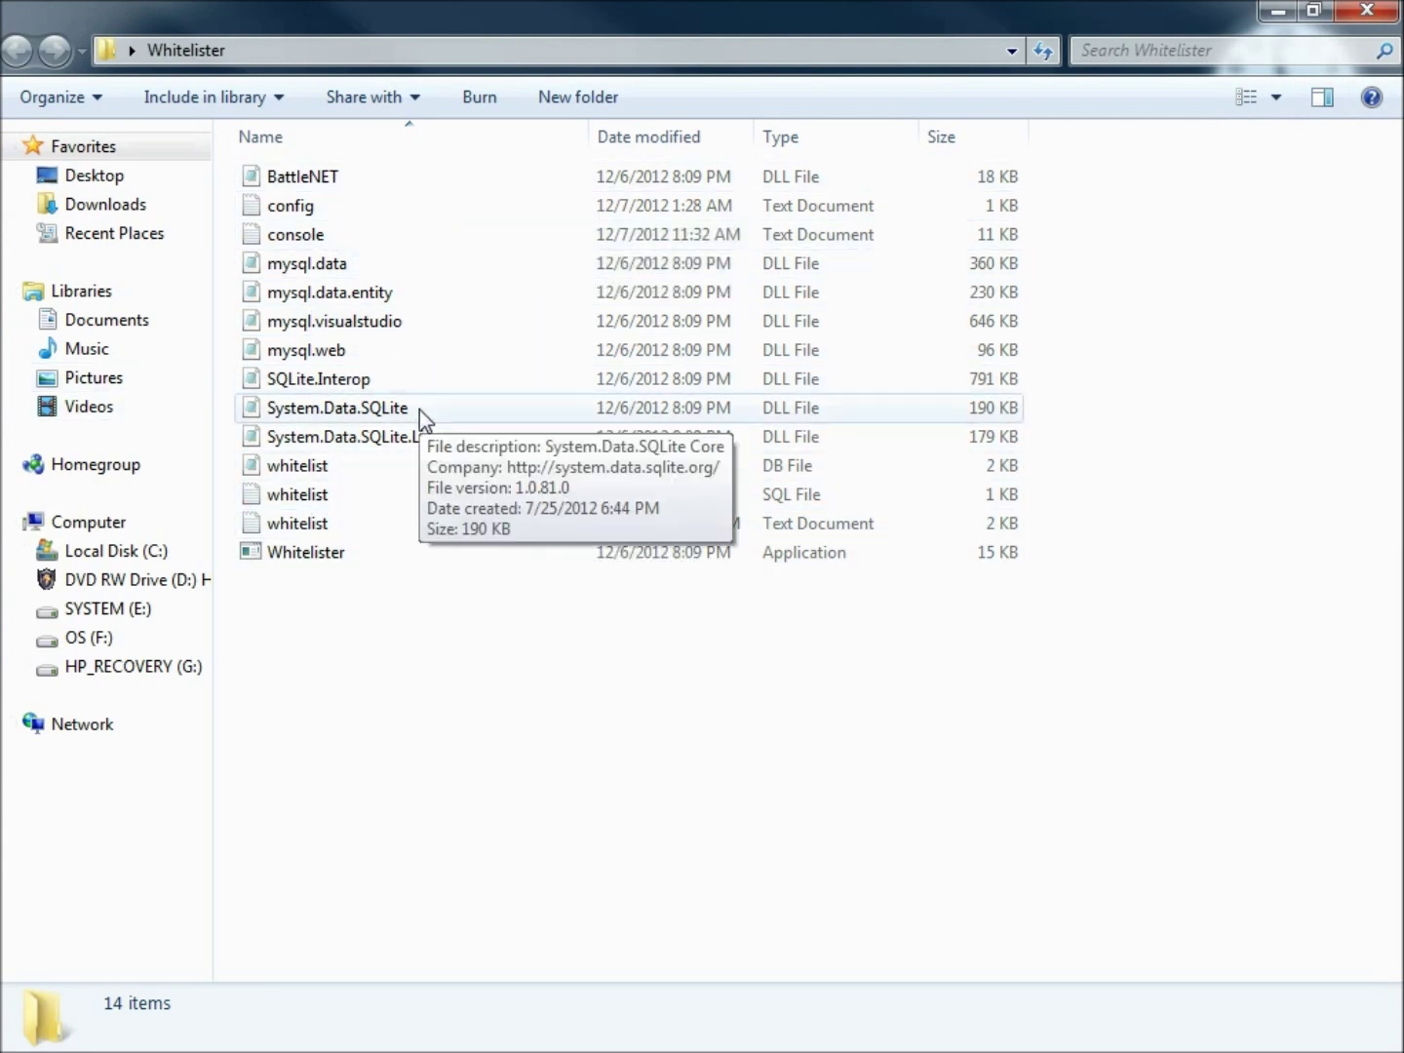
{"action": "left_click", "coordinate": [291, 208]}
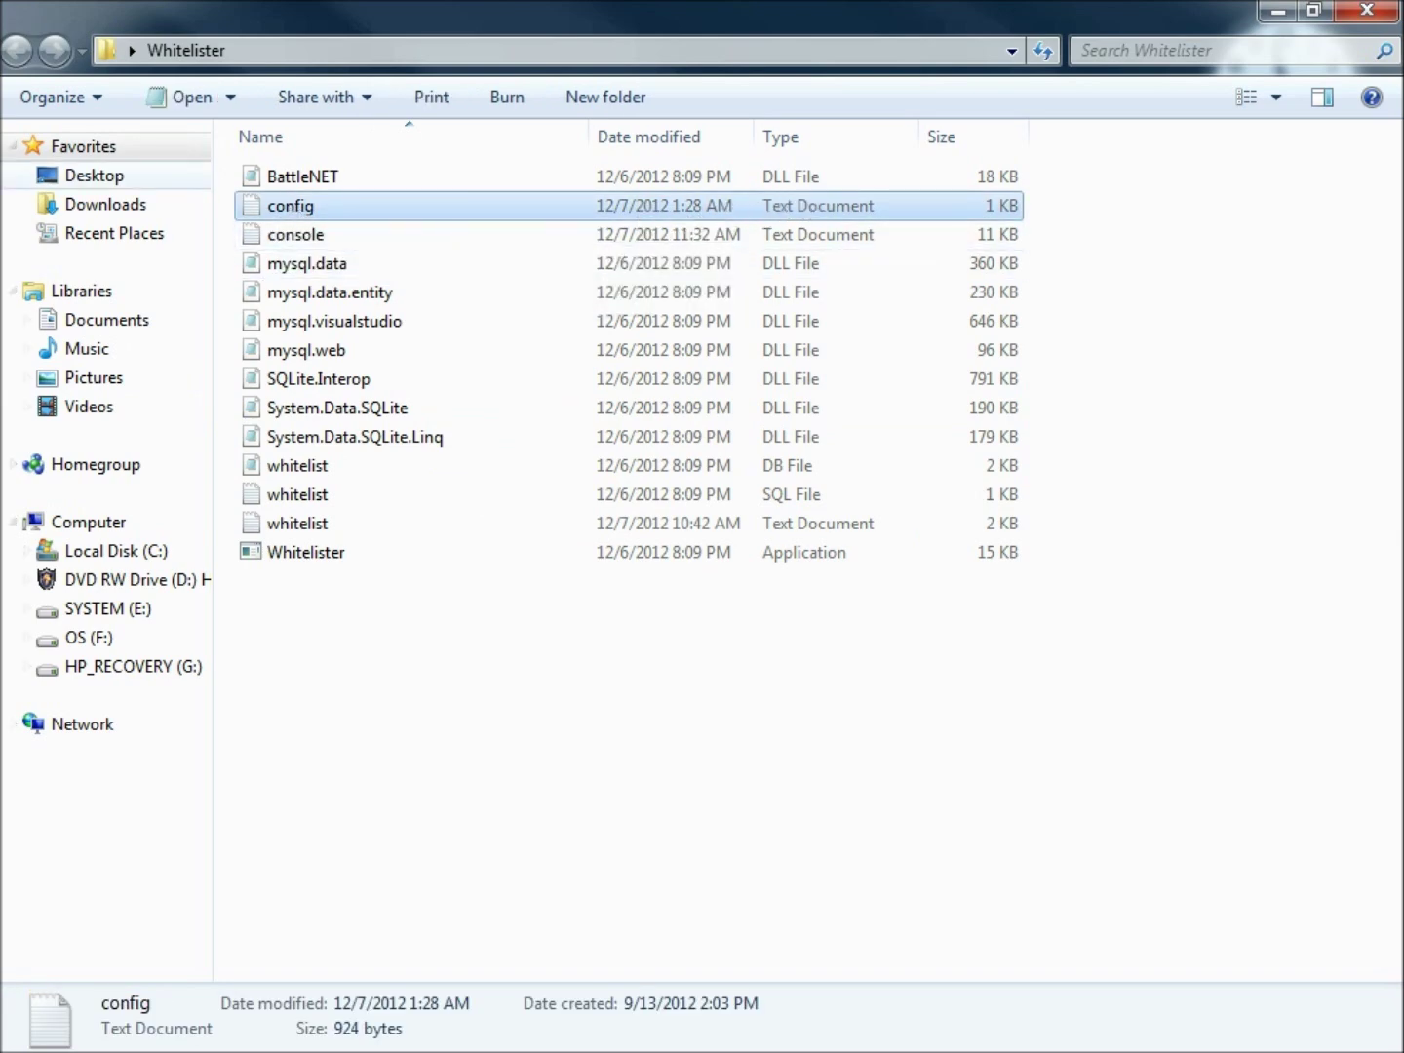
{"action": "key", "text": "Return"}
{"action": "left_click_drag", "start_coordinate": [795, 148], "coordinate": [789, 92]}
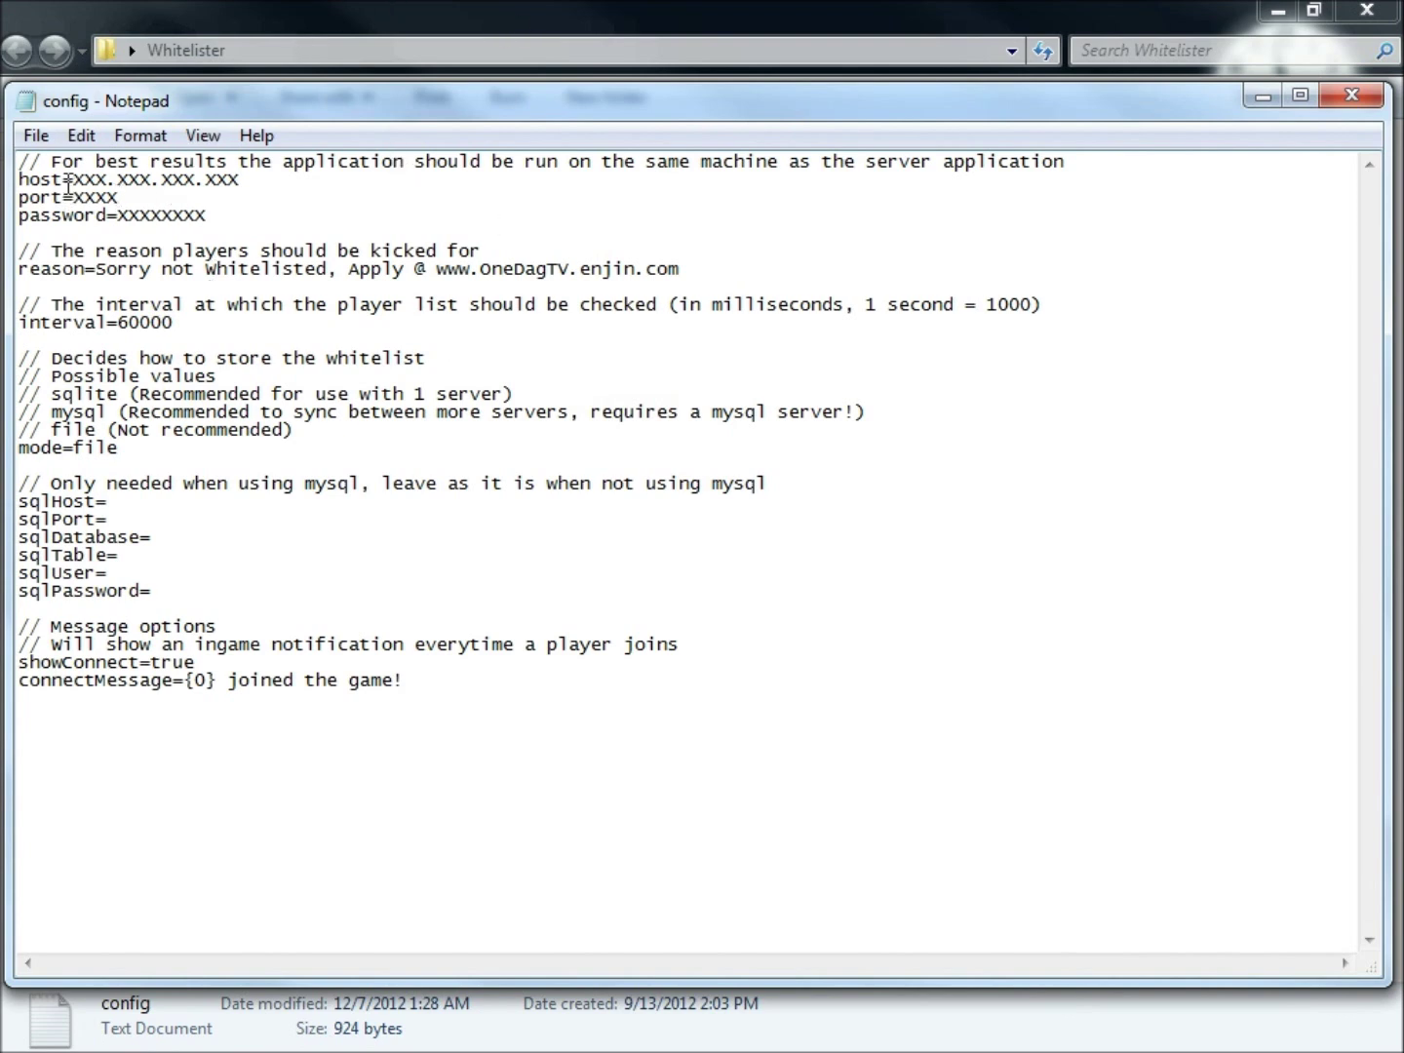
- Examine the server connection settings in the config file: host, port and password
{"action": "left_click_drag", "start_coordinate": [62, 179], "coordinate": [141, 251]}
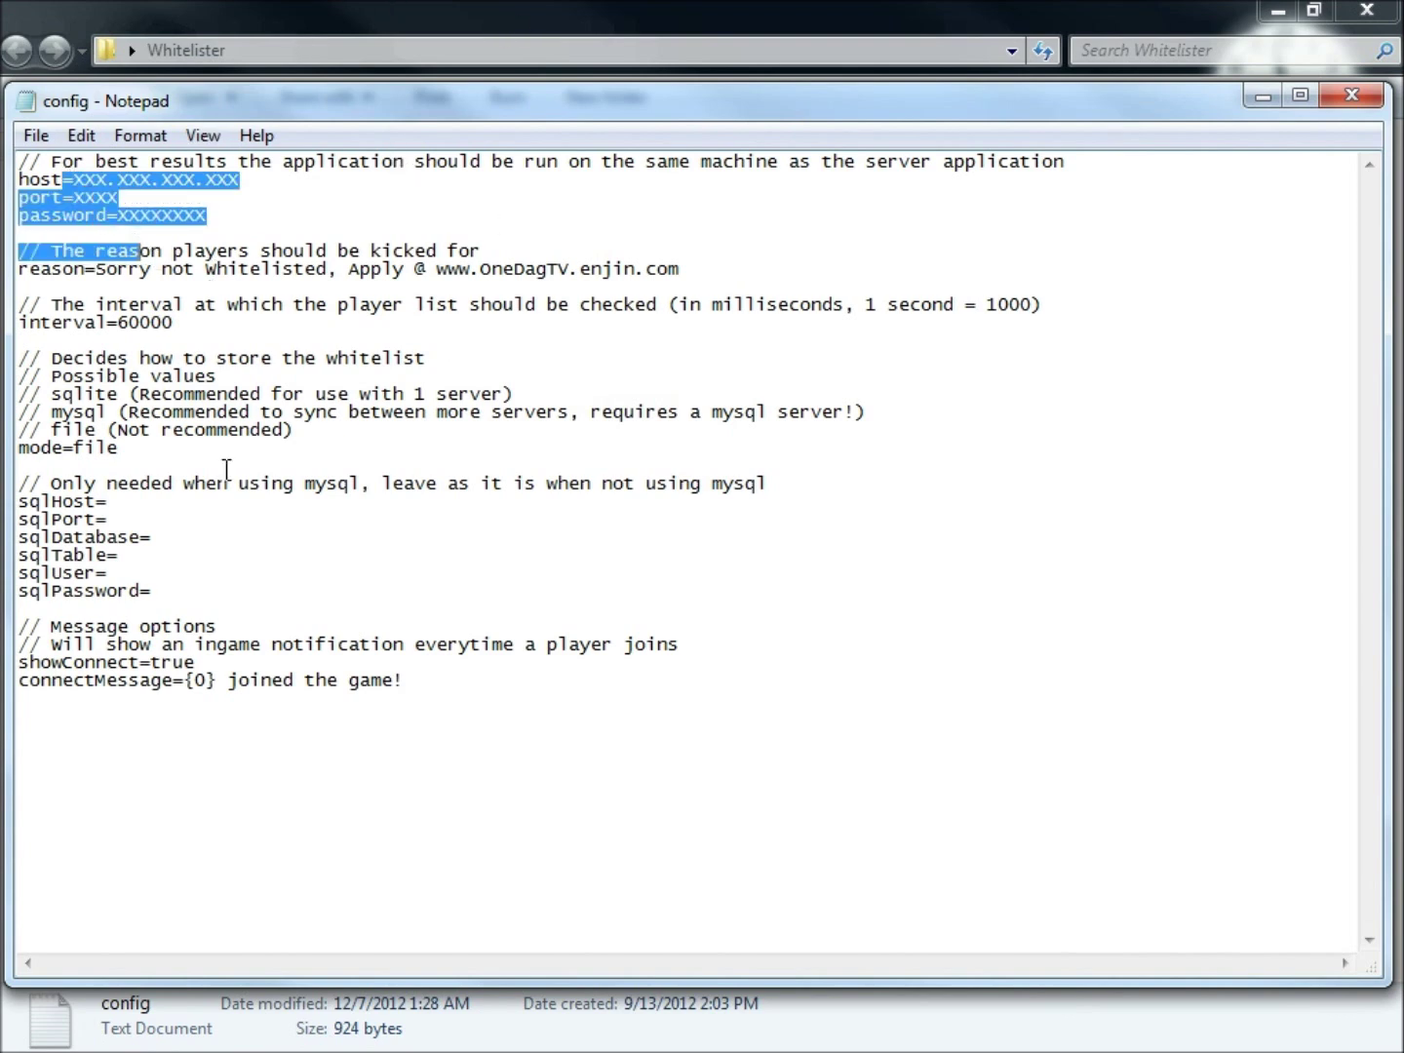
{"action": "left_click", "coordinate": [632, 922]}
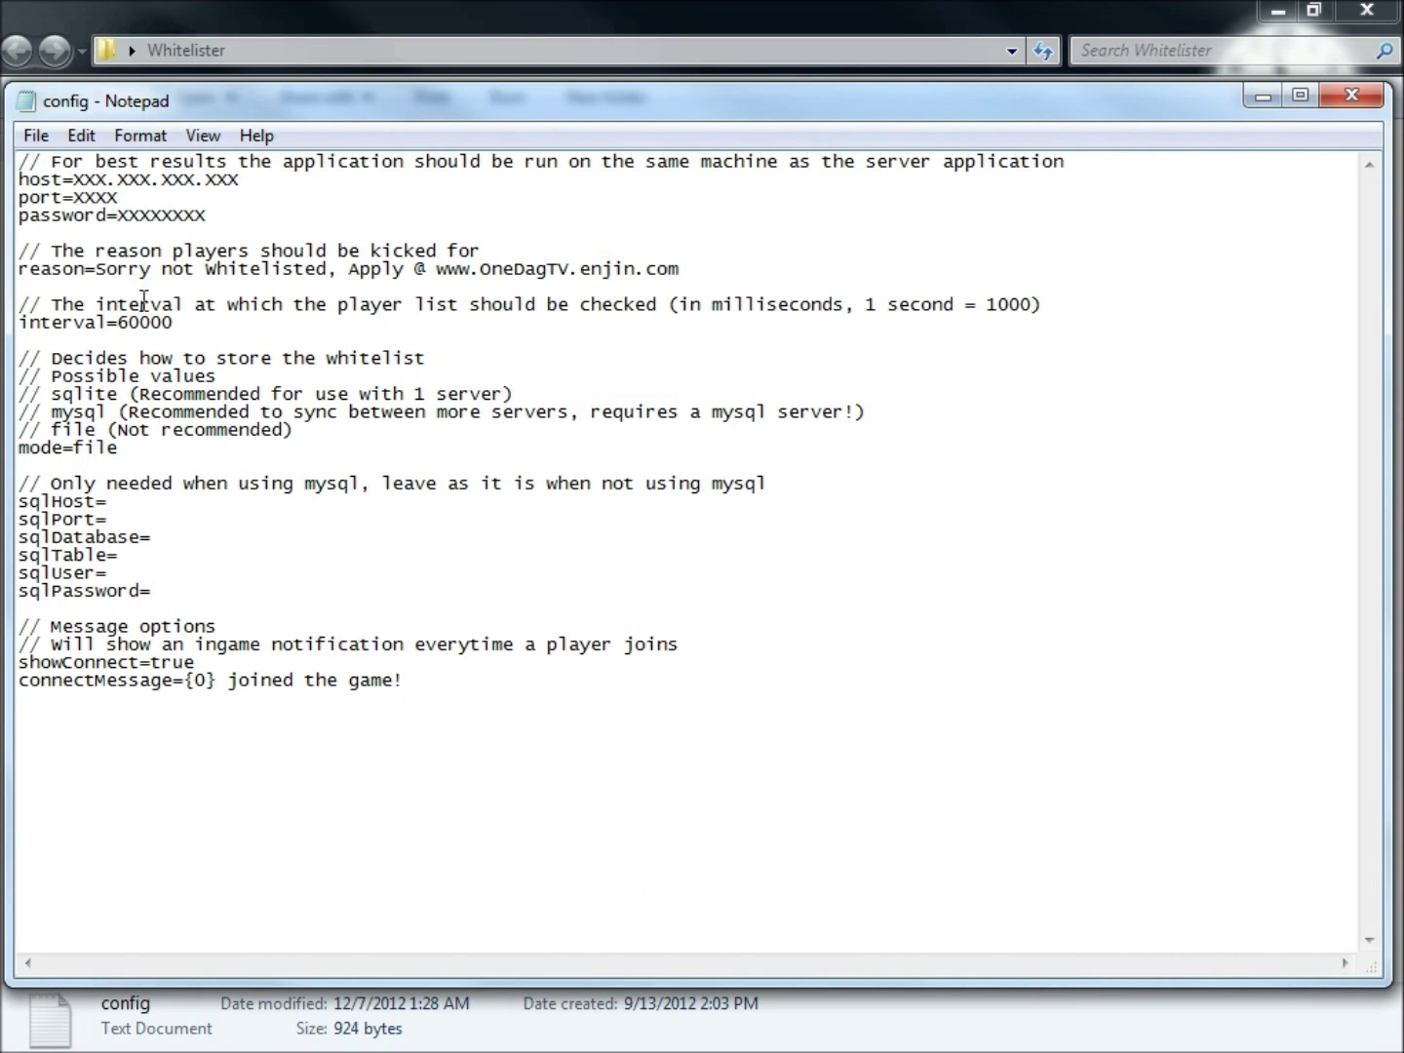
{"action": "left_click_drag", "start_coordinate": [73, 179], "coordinate": [179, 180]}
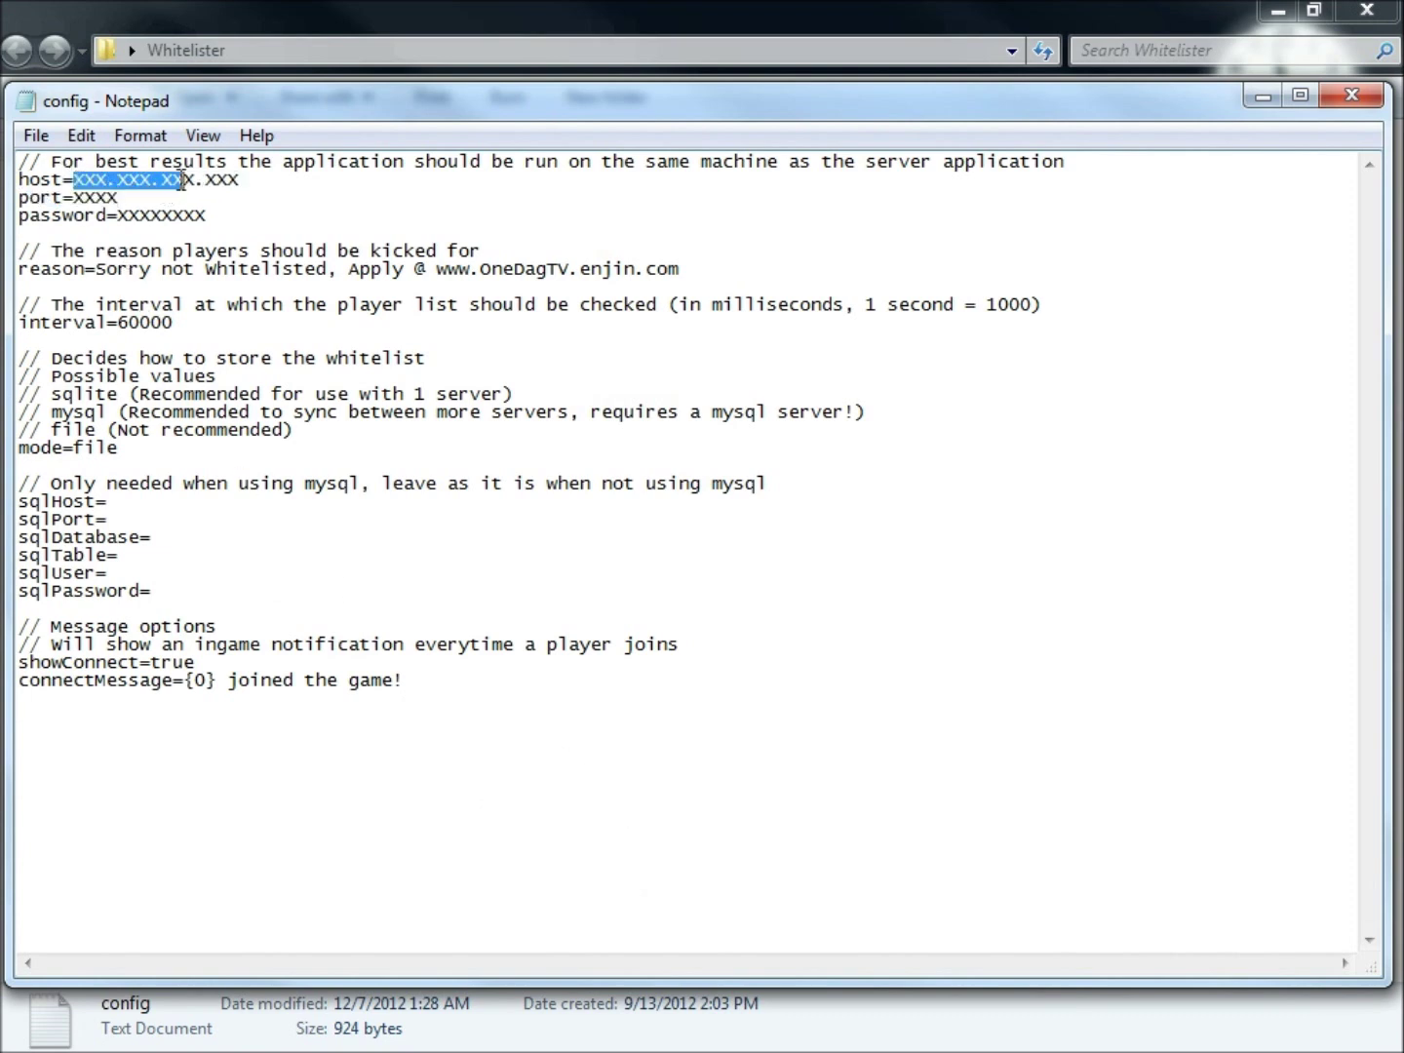
{"action": "left_click", "coordinate": [179, 181]}
{"action": "left_click_drag", "start_coordinate": [79, 197], "coordinate": [96, 199]}
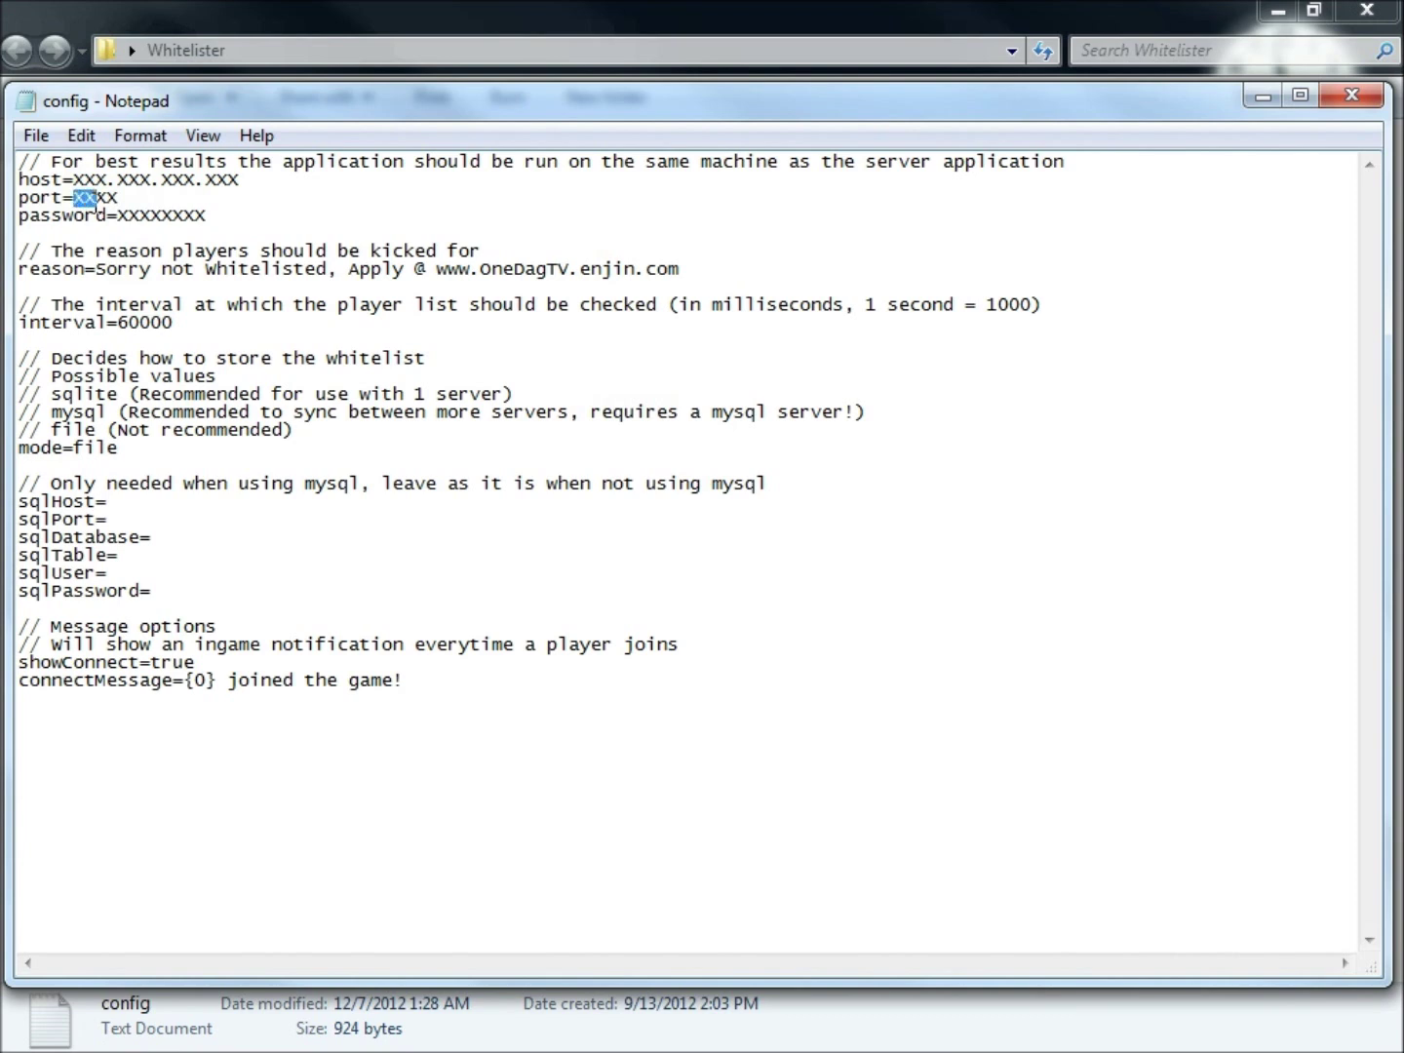
{"action": "left_click", "coordinate": [101, 203]}
{"action": "left_click_drag", "start_coordinate": [119, 225], "coordinate": [207, 219]}
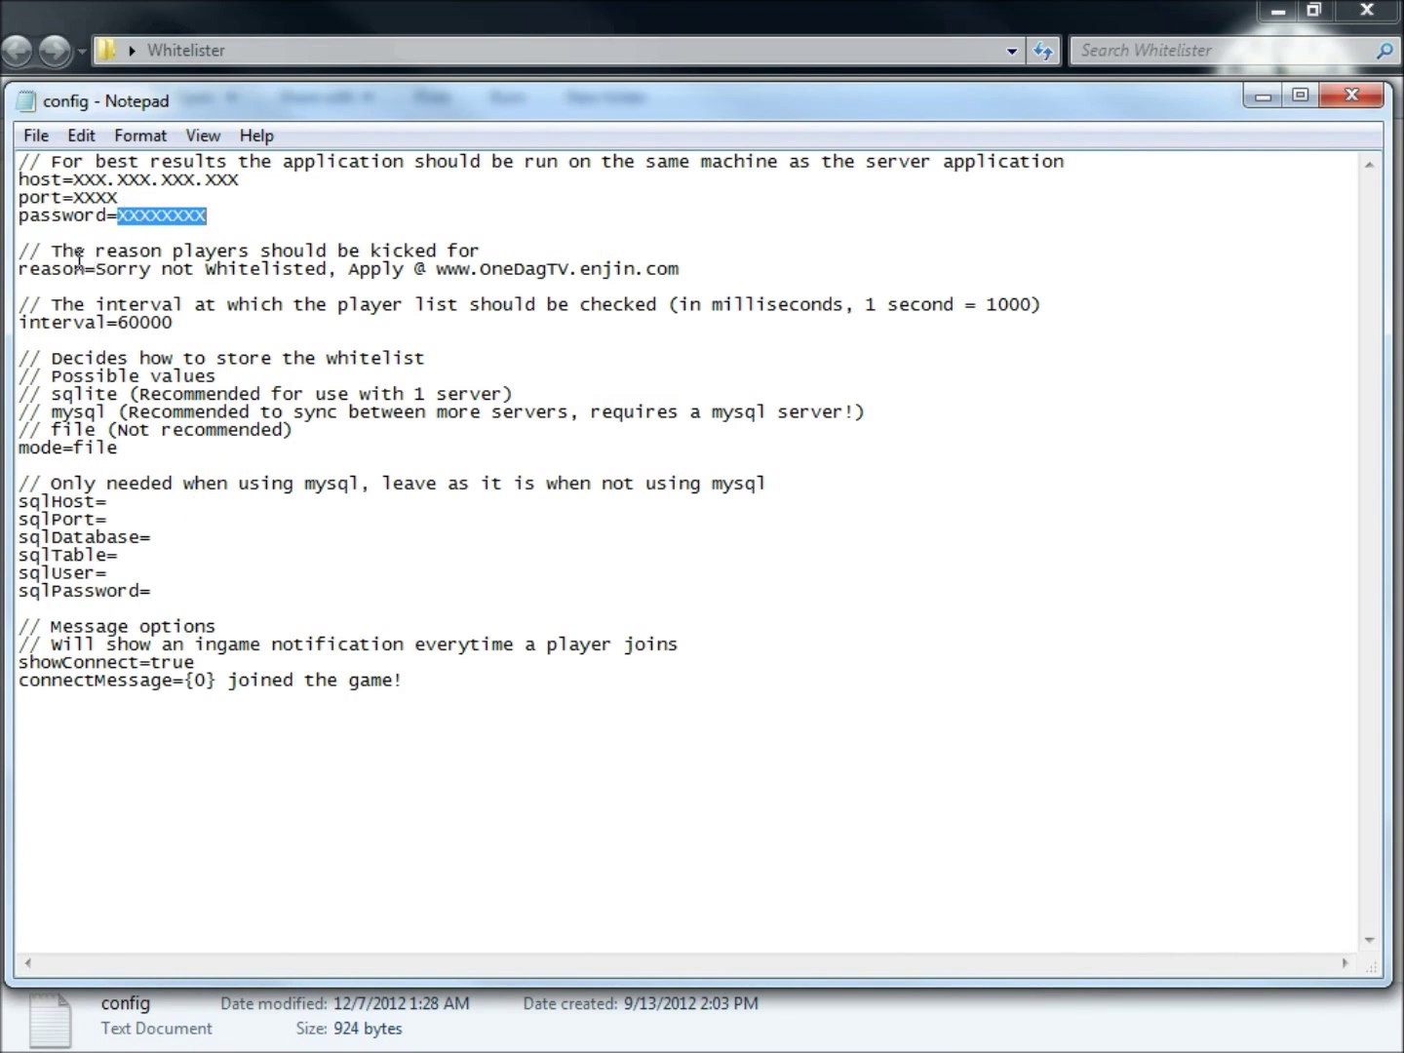
- Review the kick reason message and the player list check interval in the config file
{"action": "left_click_drag", "start_coordinate": [73, 251], "coordinate": [244, 248]}
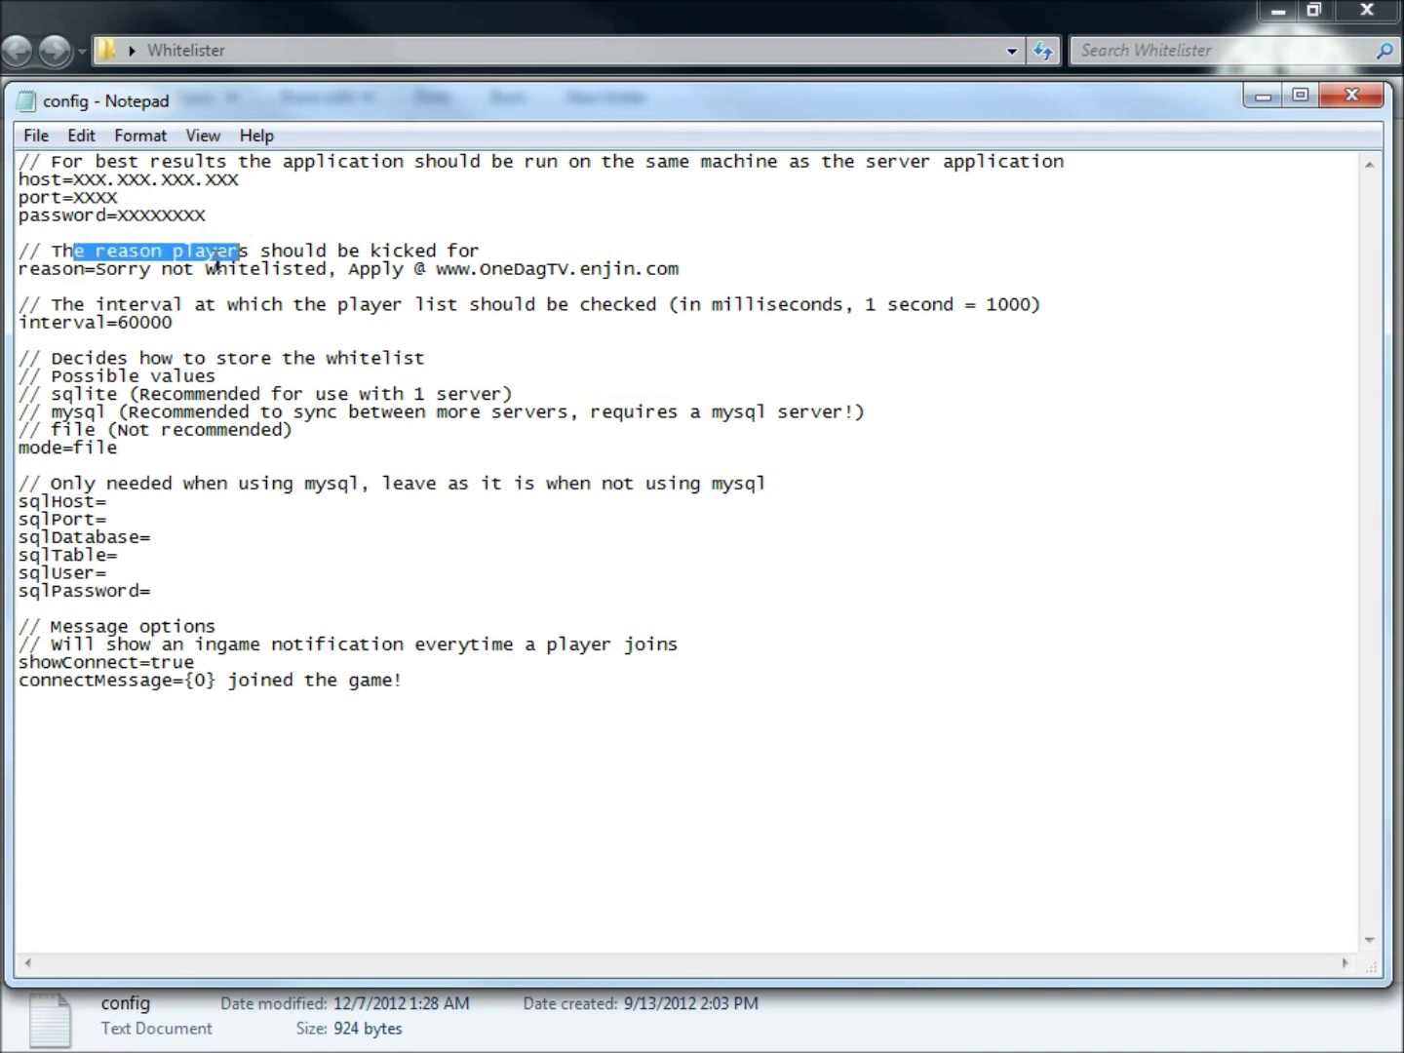
{"action": "left_click", "coordinate": [104, 269]}
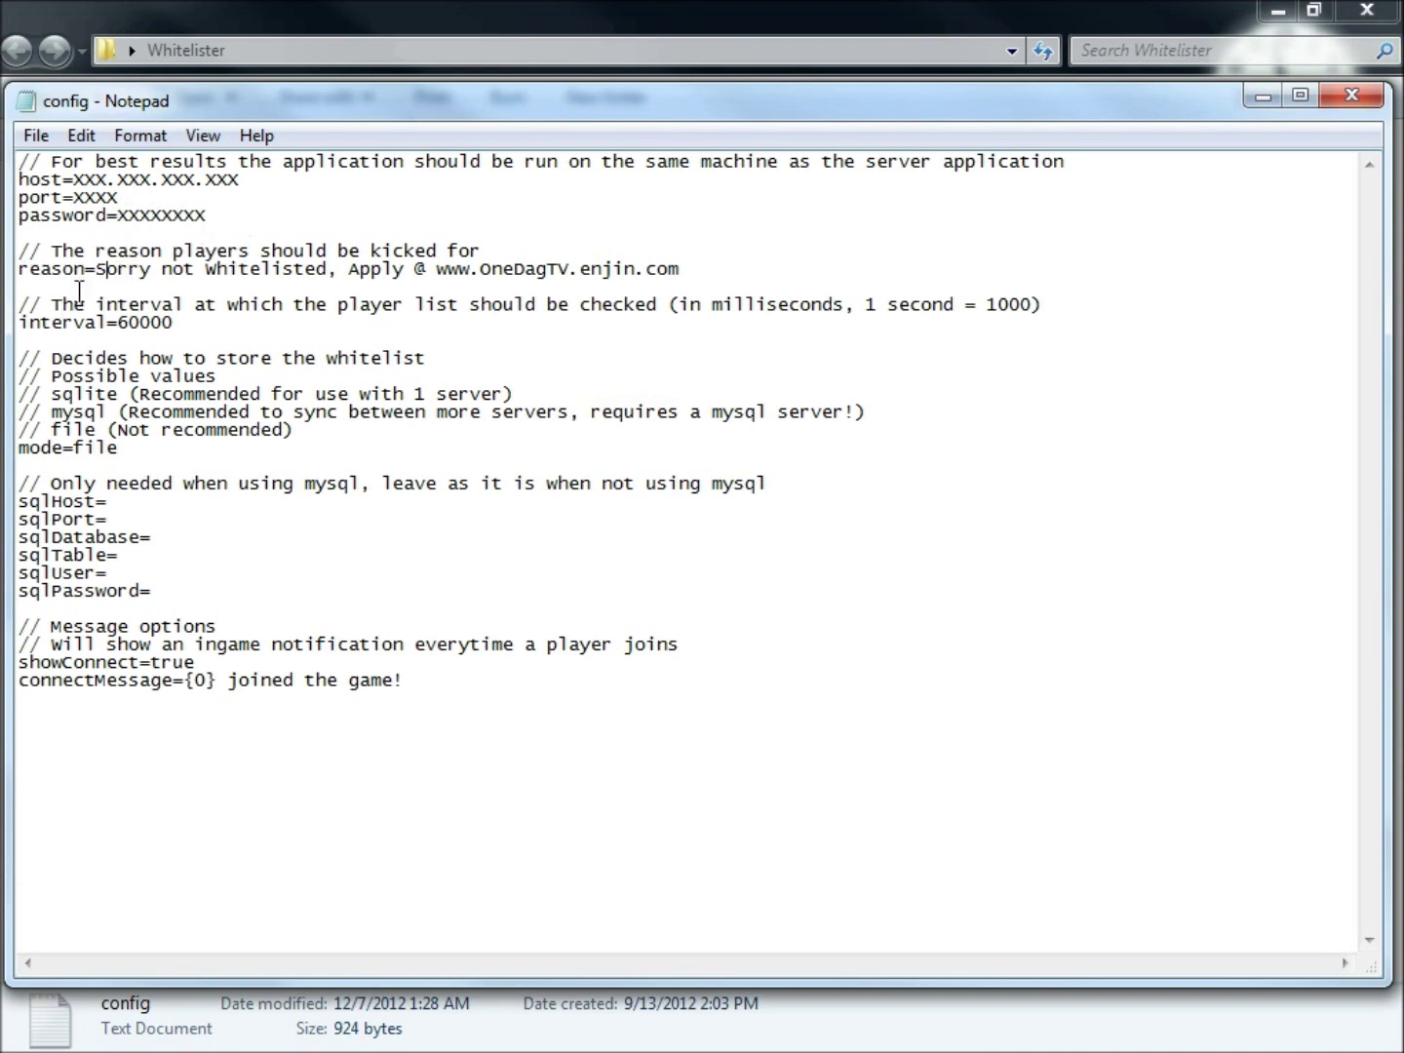
{"action": "left_click_drag", "start_coordinate": [99, 269], "coordinate": [705, 273]}
{"action": "left_click", "coordinate": [705, 273]}
{"action": "left_click_drag", "start_coordinate": [205, 308], "coordinate": [647, 302]}
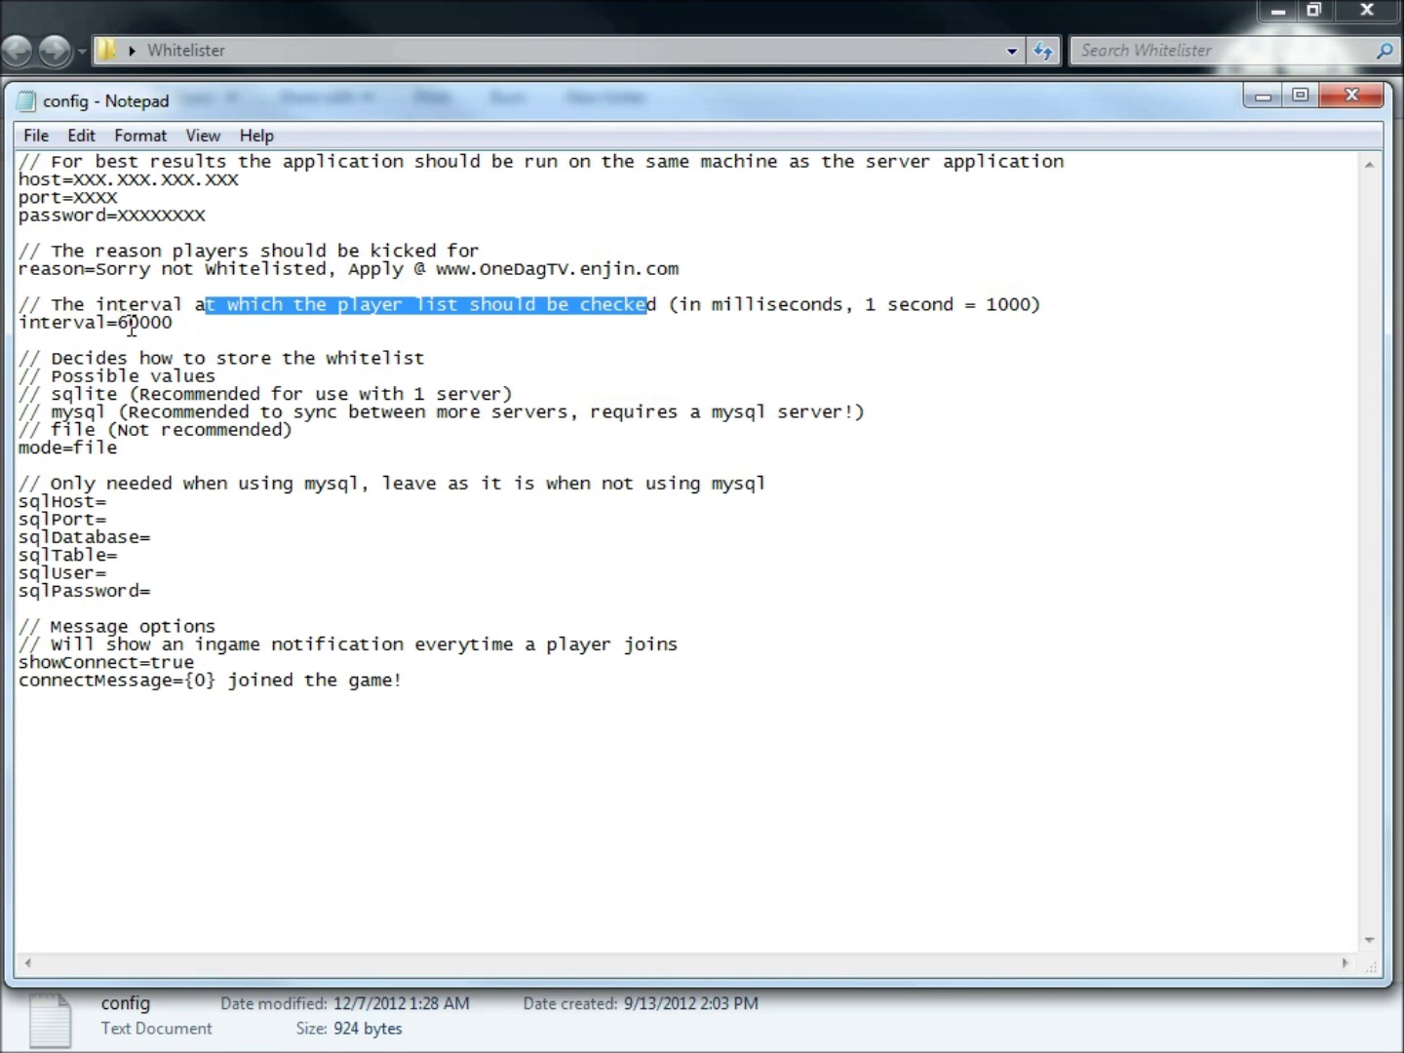
{"action": "left_click", "coordinate": [464, 322]}
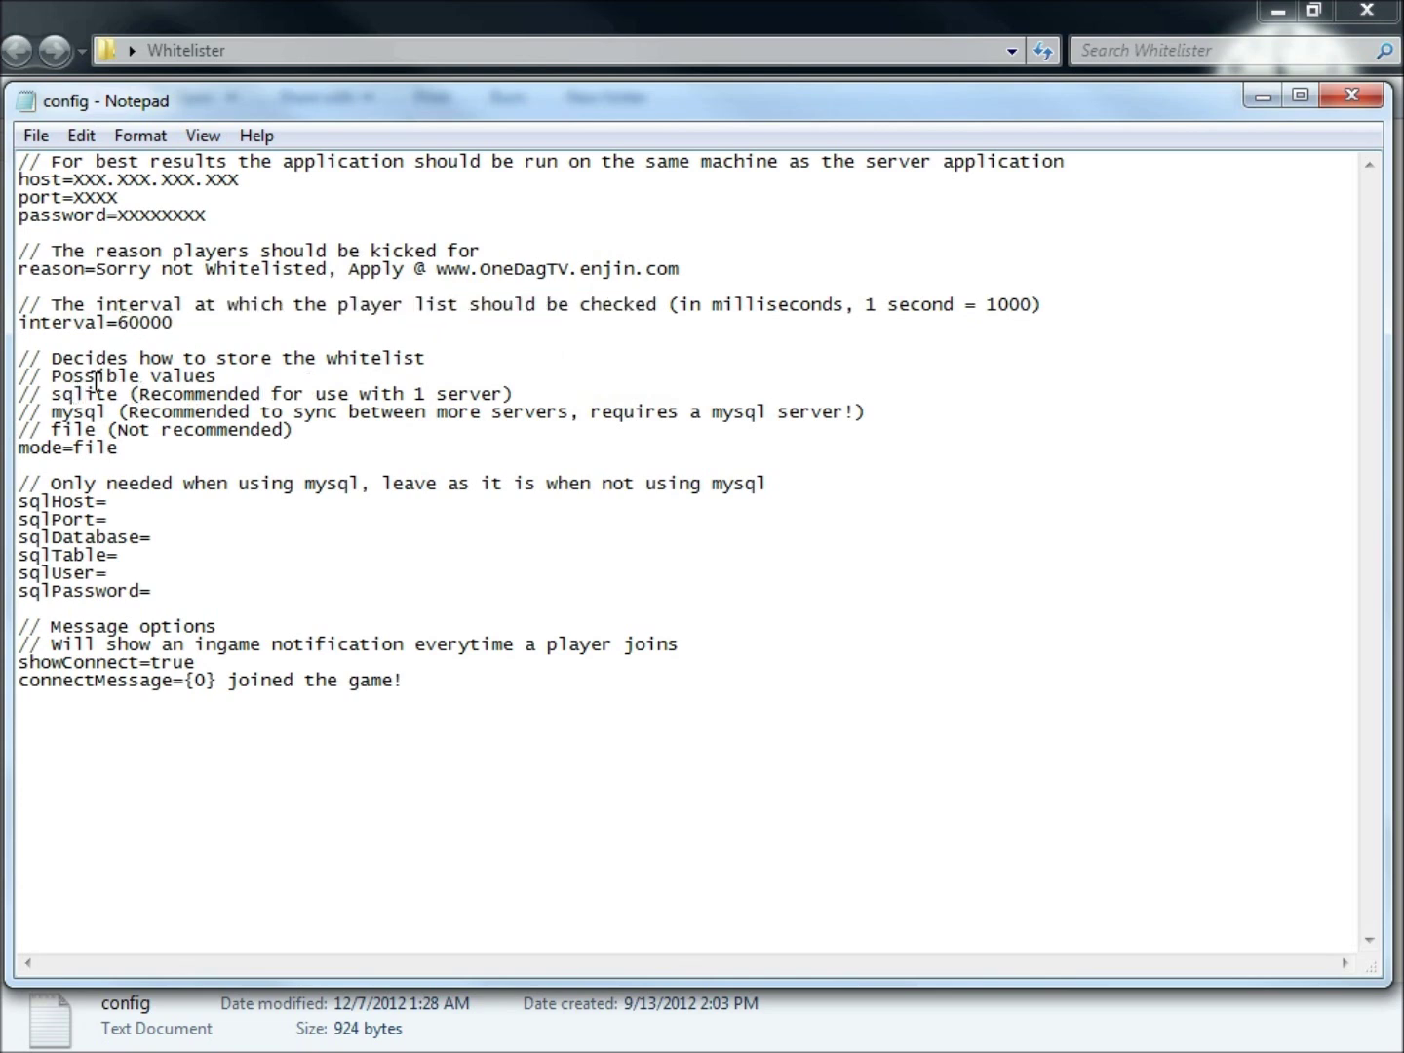
- Review the whitelist storage options sqlite, mysql and file, and the mode setting in the config file
{"action": "left_click_drag", "start_coordinate": [62, 358], "coordinate": [416, 354]}
{"action": "left_click", "coordinate": [417, 354]}
{"action": "left_click_drag", "start_coordinate": [48, 395], "coordinate": [133, 444]}
{"action": "double_click", "coordinate": [60, 412]}
{"action": "left_click", "coordinate": [159, 410]}
{"action": "left_click", "coordinate": [133, 445]}
{"action": "left_click_drag", "start_coordinate": [65, 395], "coordinate": [88, 419]}
{"action": "left_click_drag", "start_coordinate": [73, 447], "coordinate": [118, 447]}
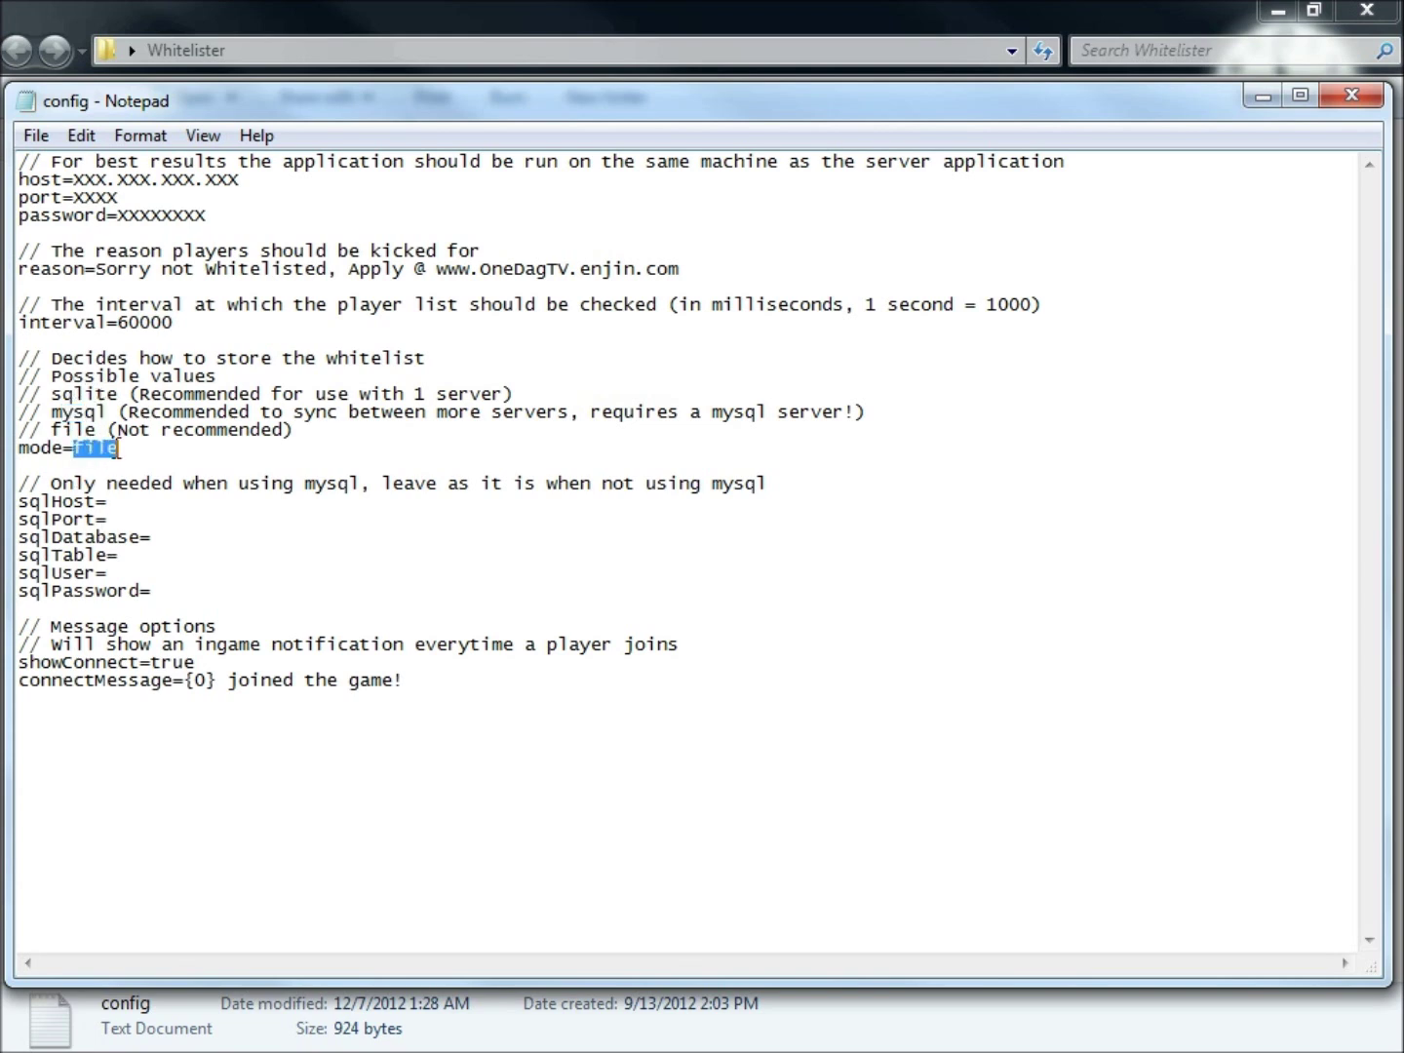
- Review the mysql-only settings from sqlHost to sqlPassword, and close the config file without saving
{"action": "left_click_drag", "start_coordinate": [29, 501], "coordinate": [251, 592]}
{"action": "left_click", "coordinate": [251, 592]}
{"action": "left_click_drag", "start_coordinate": [97, 487], "coordinate": [172, 508]}
{"action": "left_click", "coordinate": [99, 447]}
{"action": "left_click", "coordinate": [1370, 107]}
{"action": "left_click", "coordinate": [749, 556]}
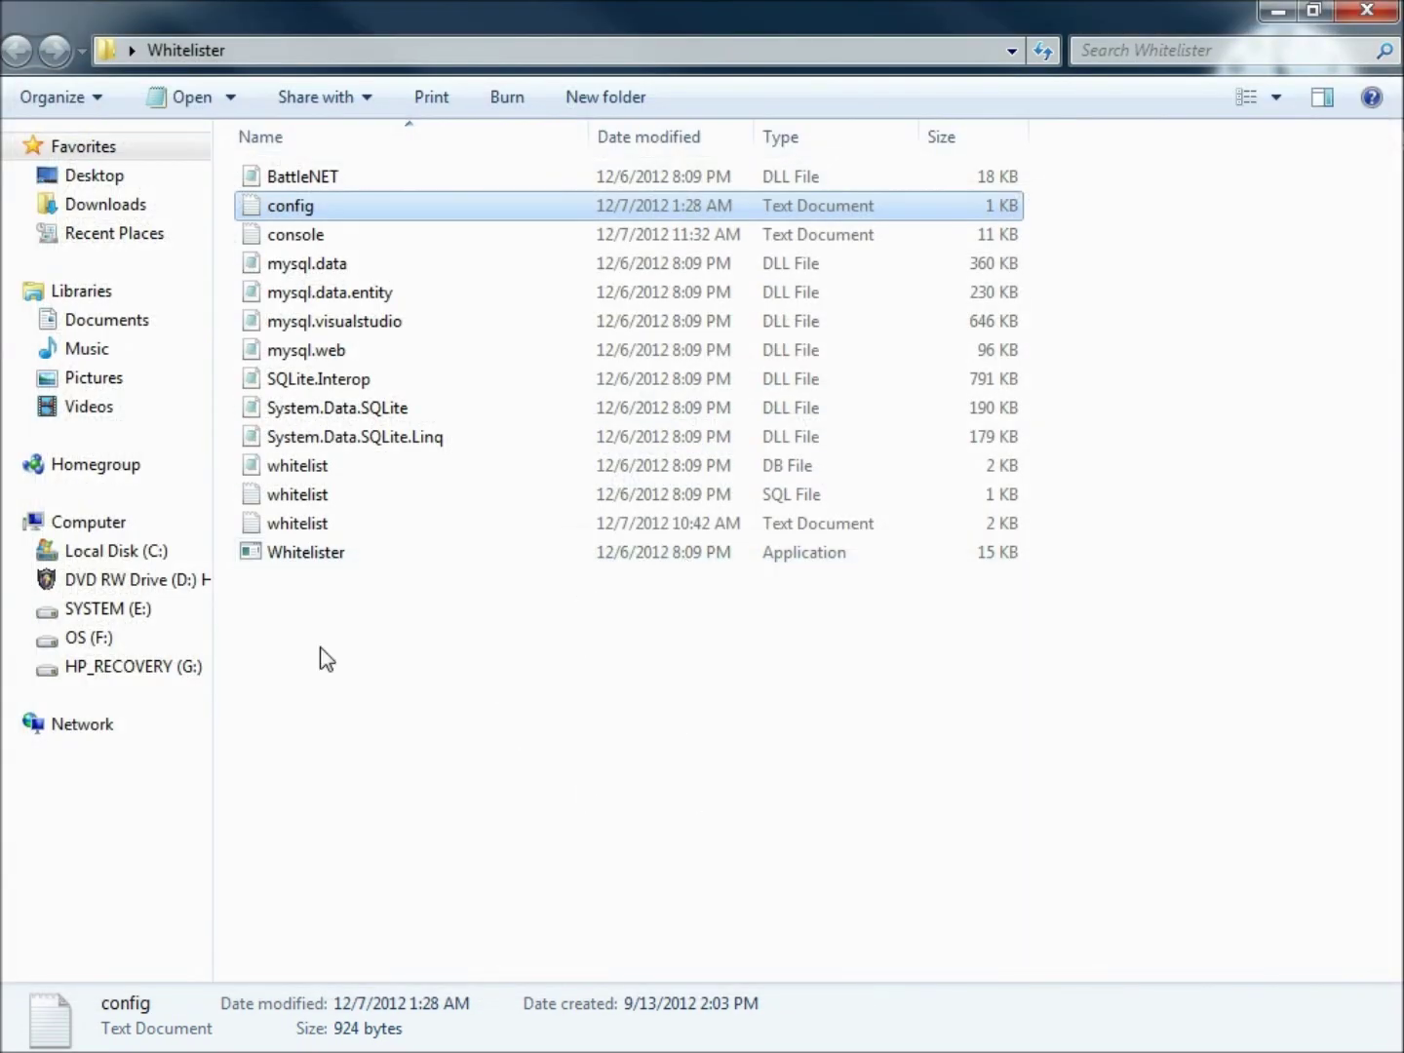
- Select the whitelist text document, and enter three placeholder lines of X characters in a blank Notepad document
{"action": "left_click", "coordinate": [486, 532]}
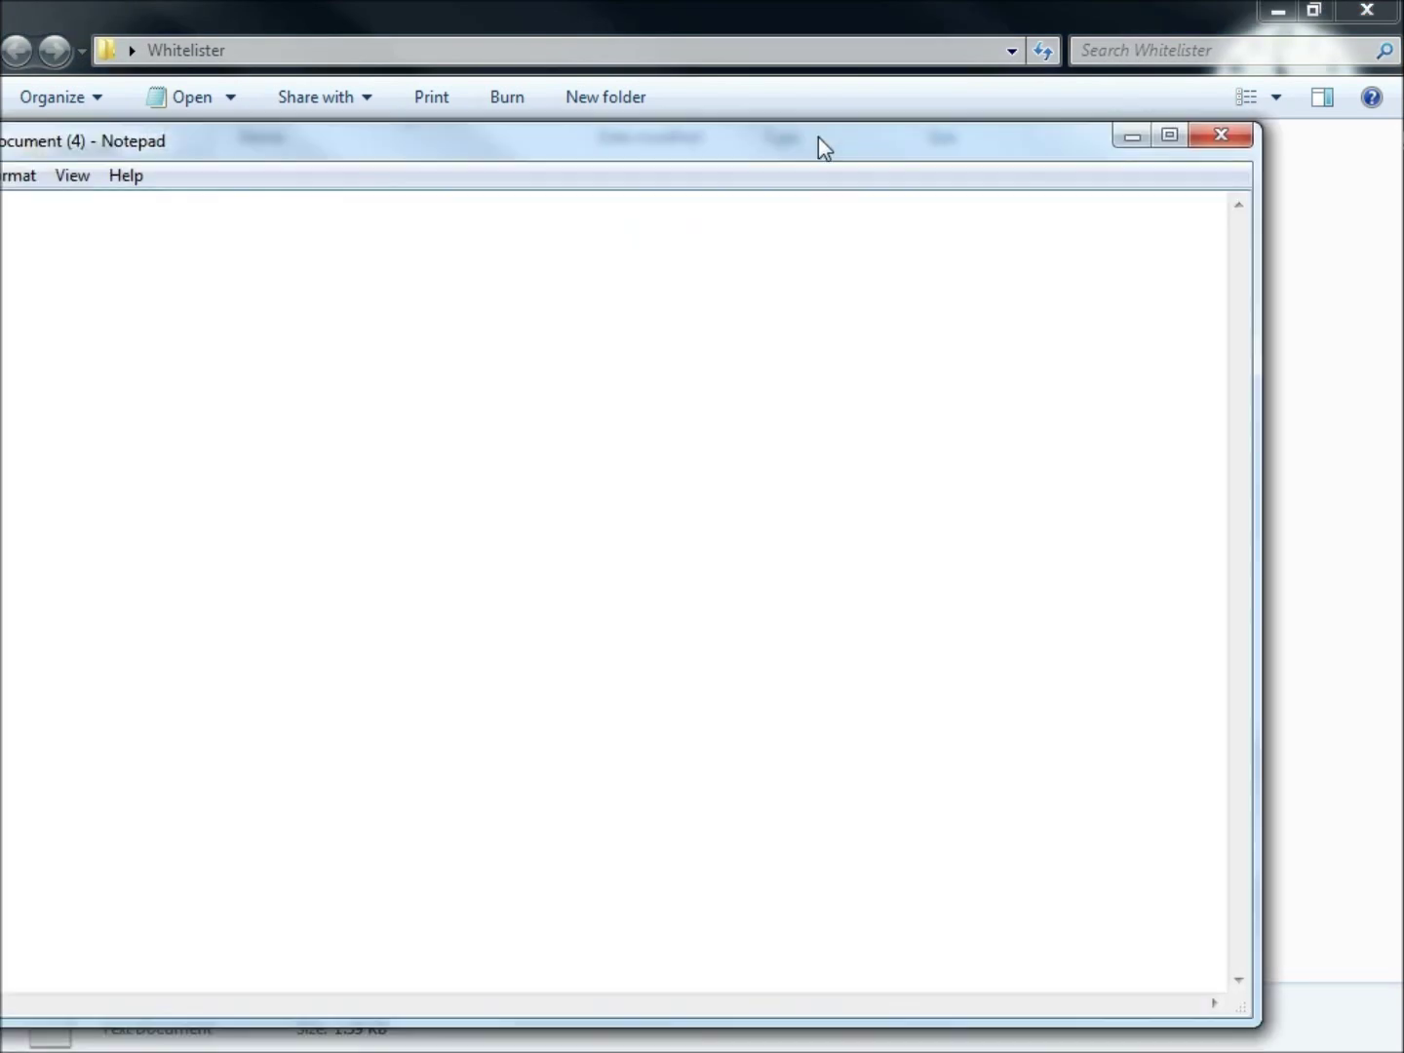
{"action": "left_click_drag", "start_coordinate": [932, 94], "coordinate": [916, 95]}
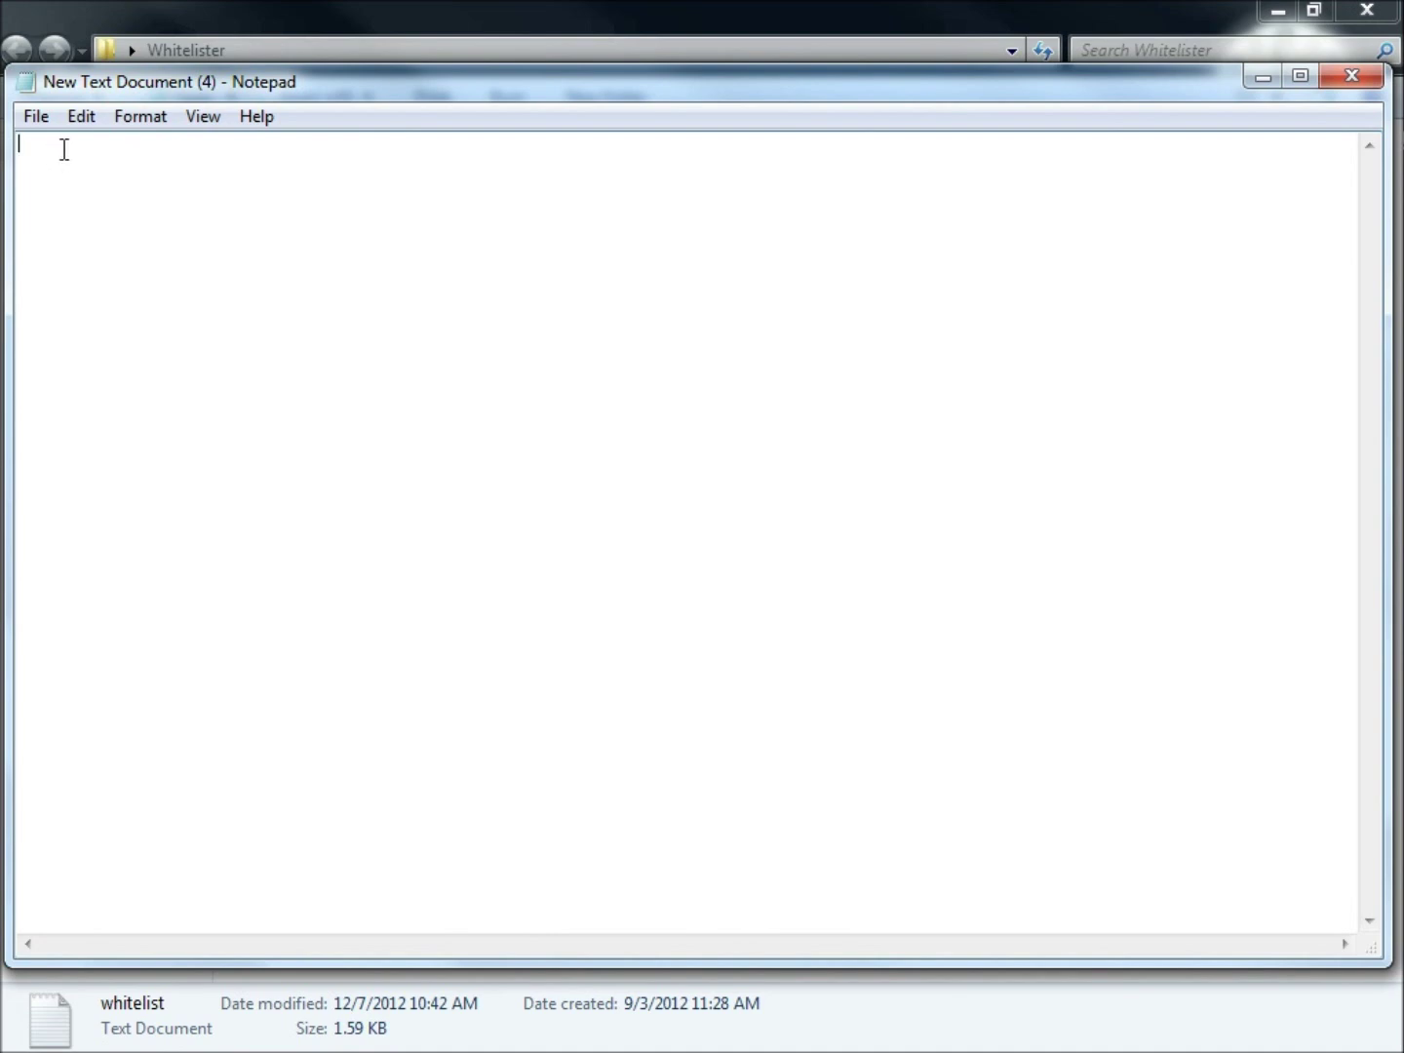
{"action": "type", "text": "XXXXXXXXXXXXXXXXXXXXXXXXXXXXXXXXXXX"}
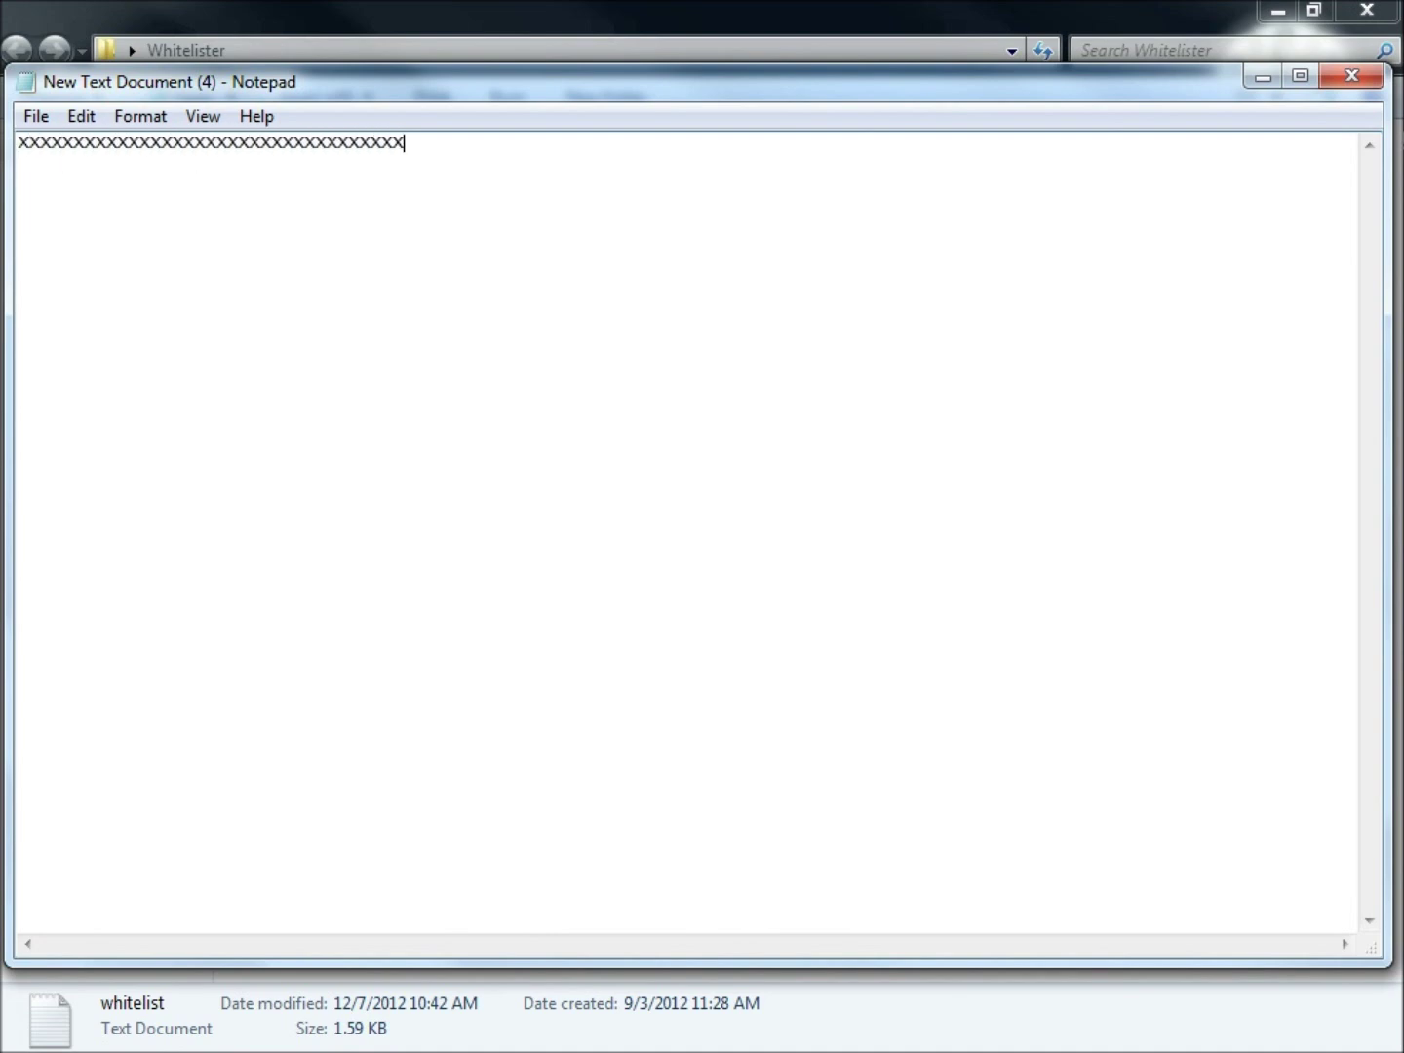
{"action": "key", "text": "Return"}
{"action": "type", "text": "XXXXXXXXXXXXXXXXXXXXXXXXXXXXXXXXX"}
{"action": "key", "text": "Return"}
{"action": "type", "text": "XXXXXXXXXXXXXXXXXXXXXXXXXXXXXXXXX"}
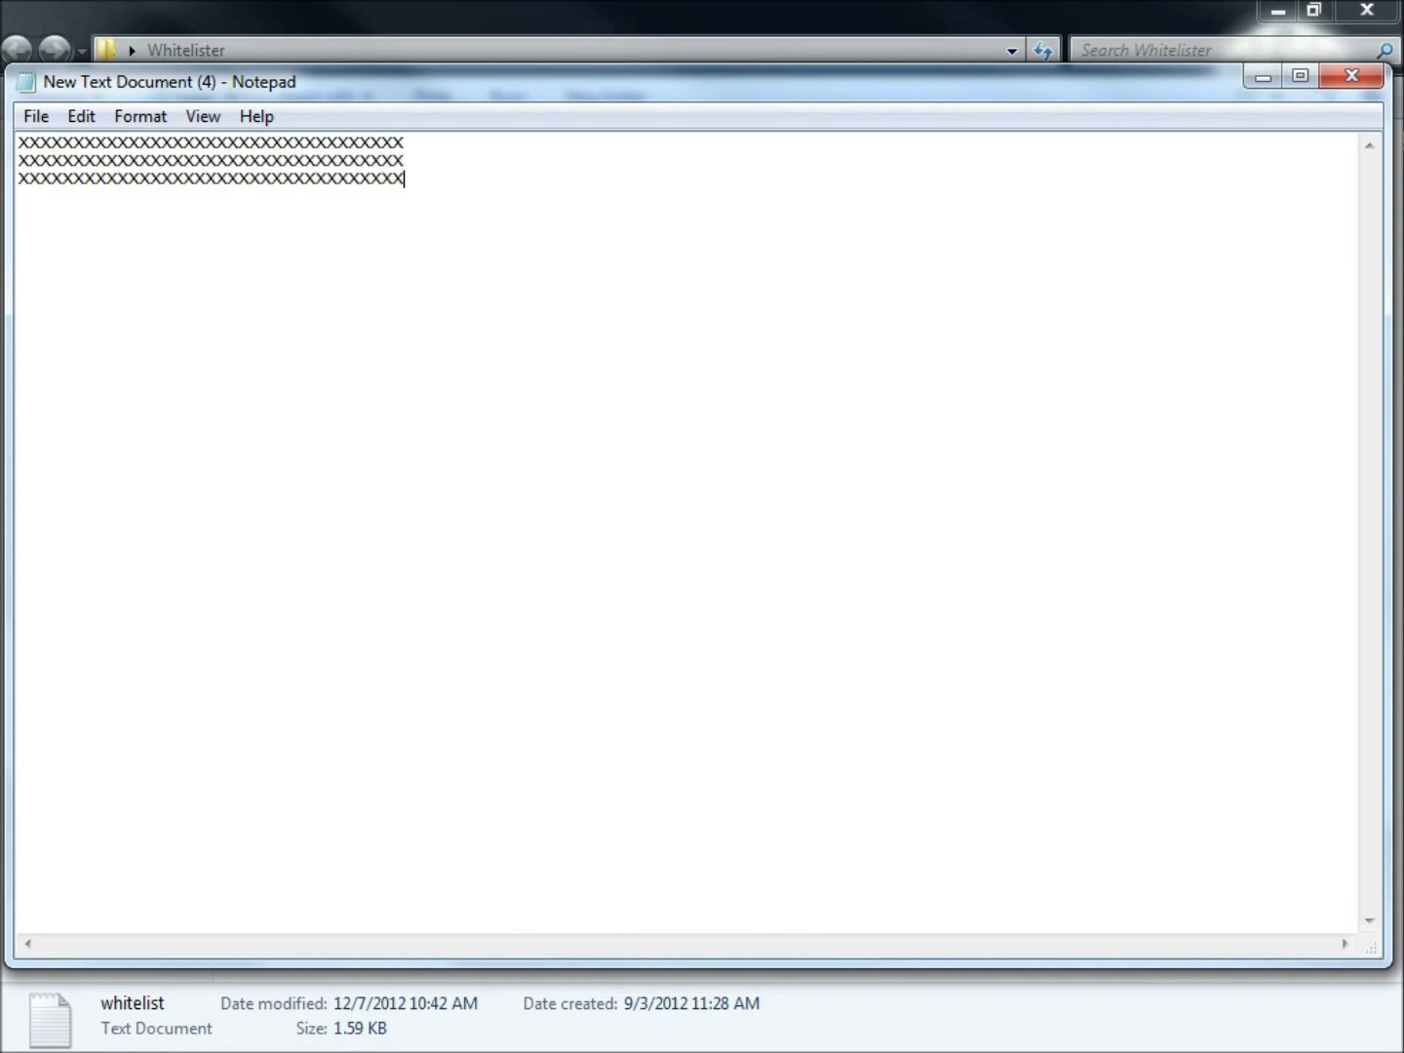
- Add five lines reading GUID, the first in lowercase, below the placeholder lines and close the document without saving
{"action": "key", "text": "Return"}
{"action": "type", "text": "guid GUID G"}
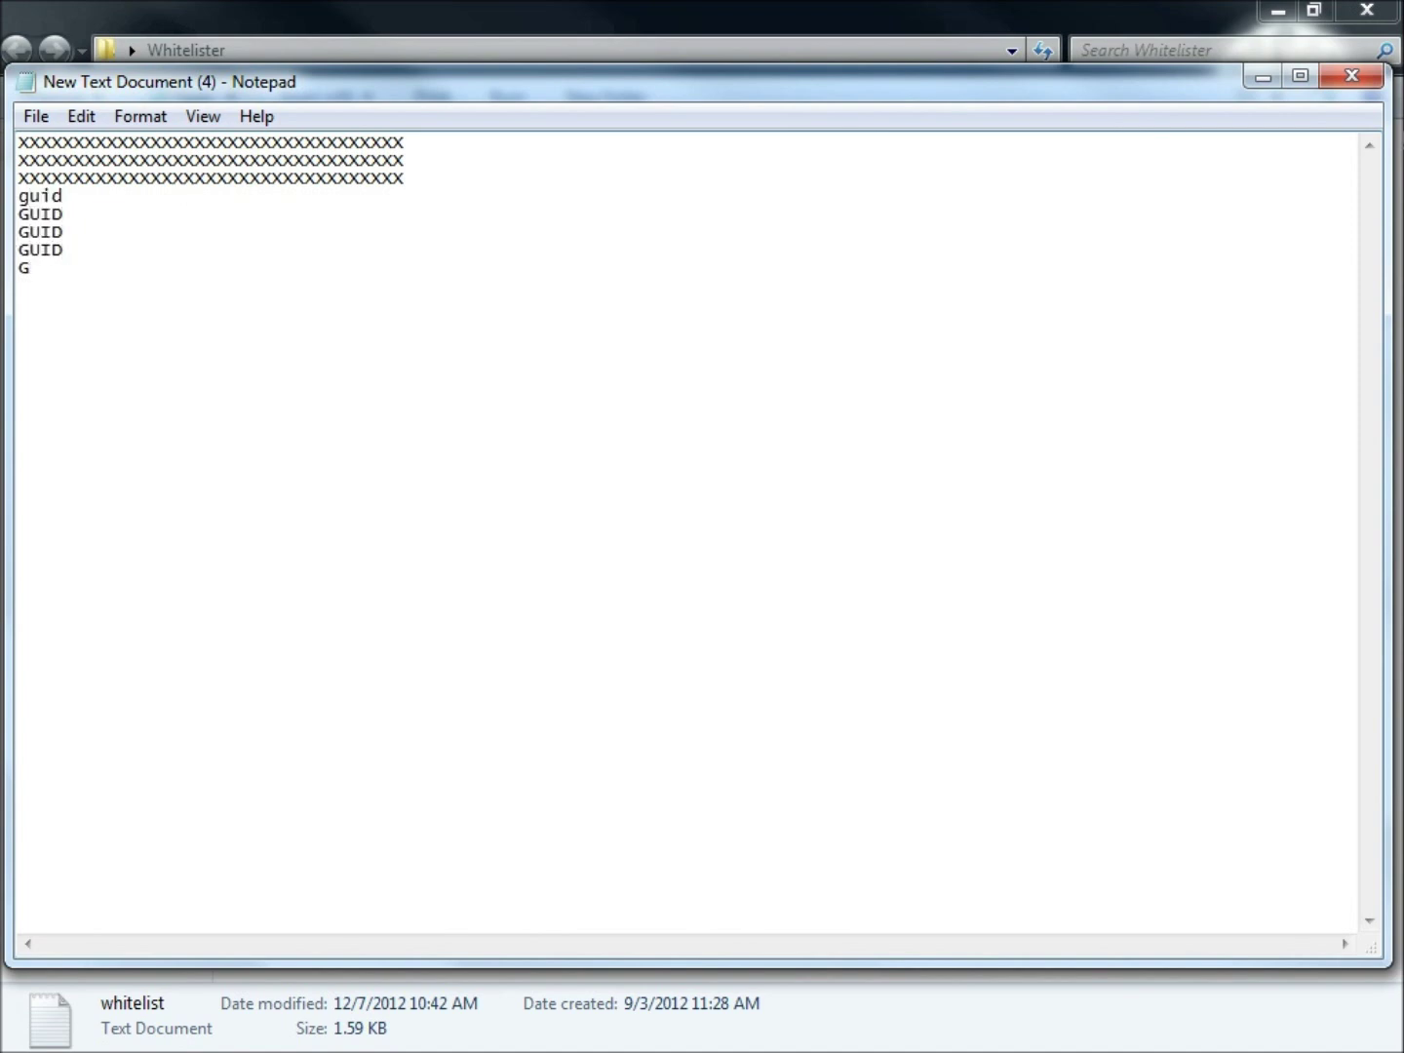
{"action": "type", "text": "UID GUID GDU"}
{"action": "key", "text": "BackSpace"}
{"action": "type", "text": "UID"}
{"action": "left_click", "coordinate": [1351, 76]}
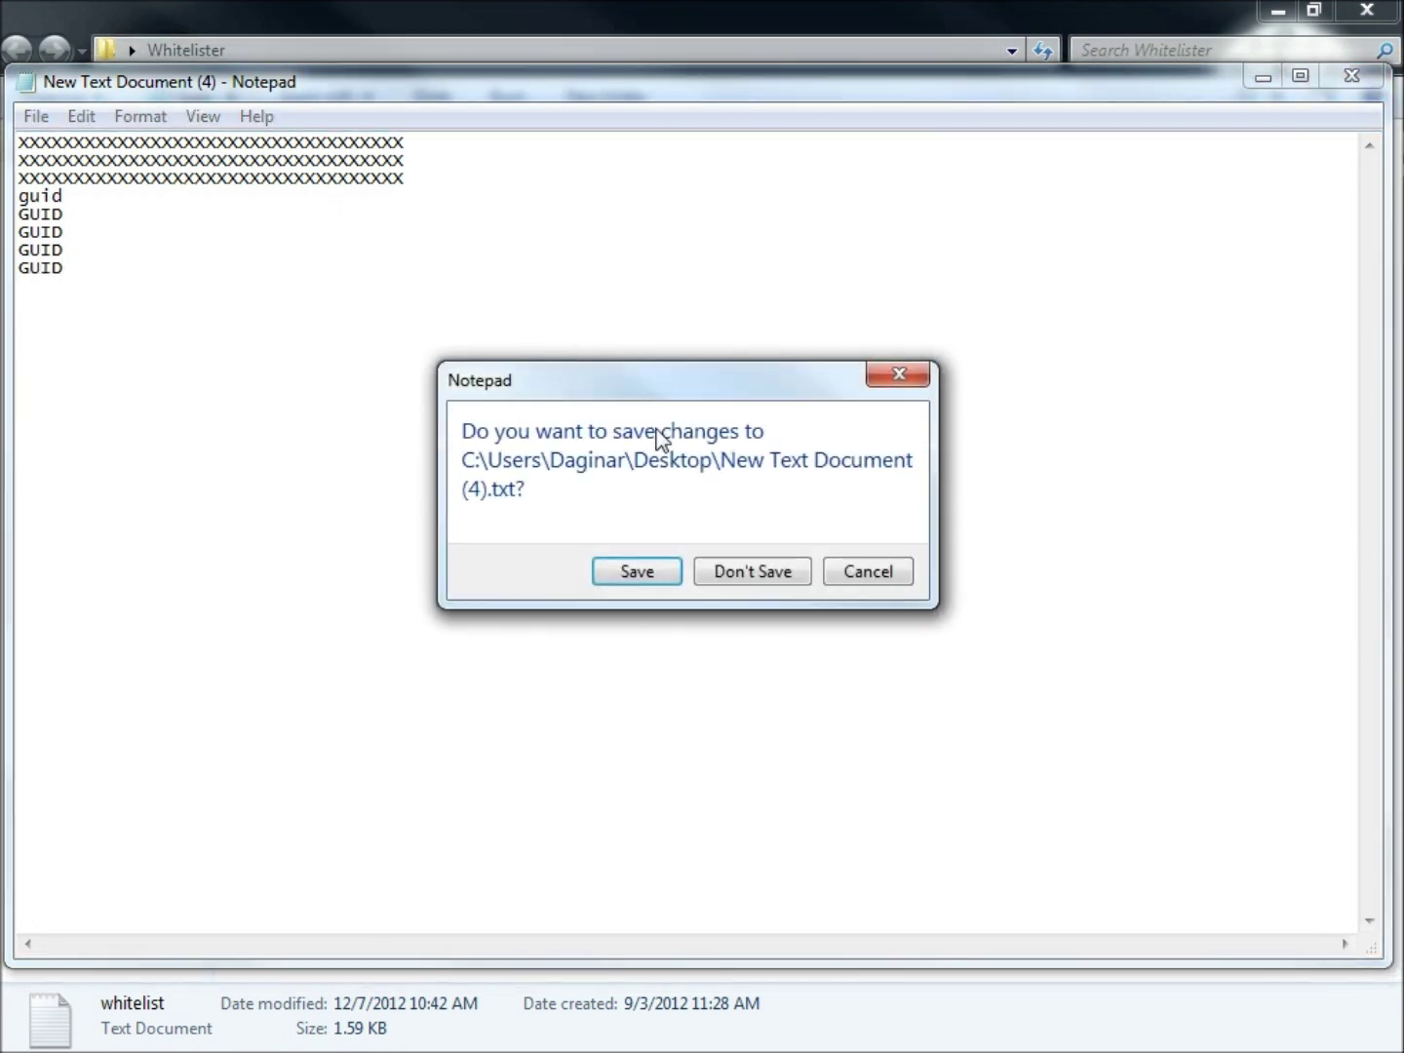
{"action": "left_click", "coordinate": [738, 564]}
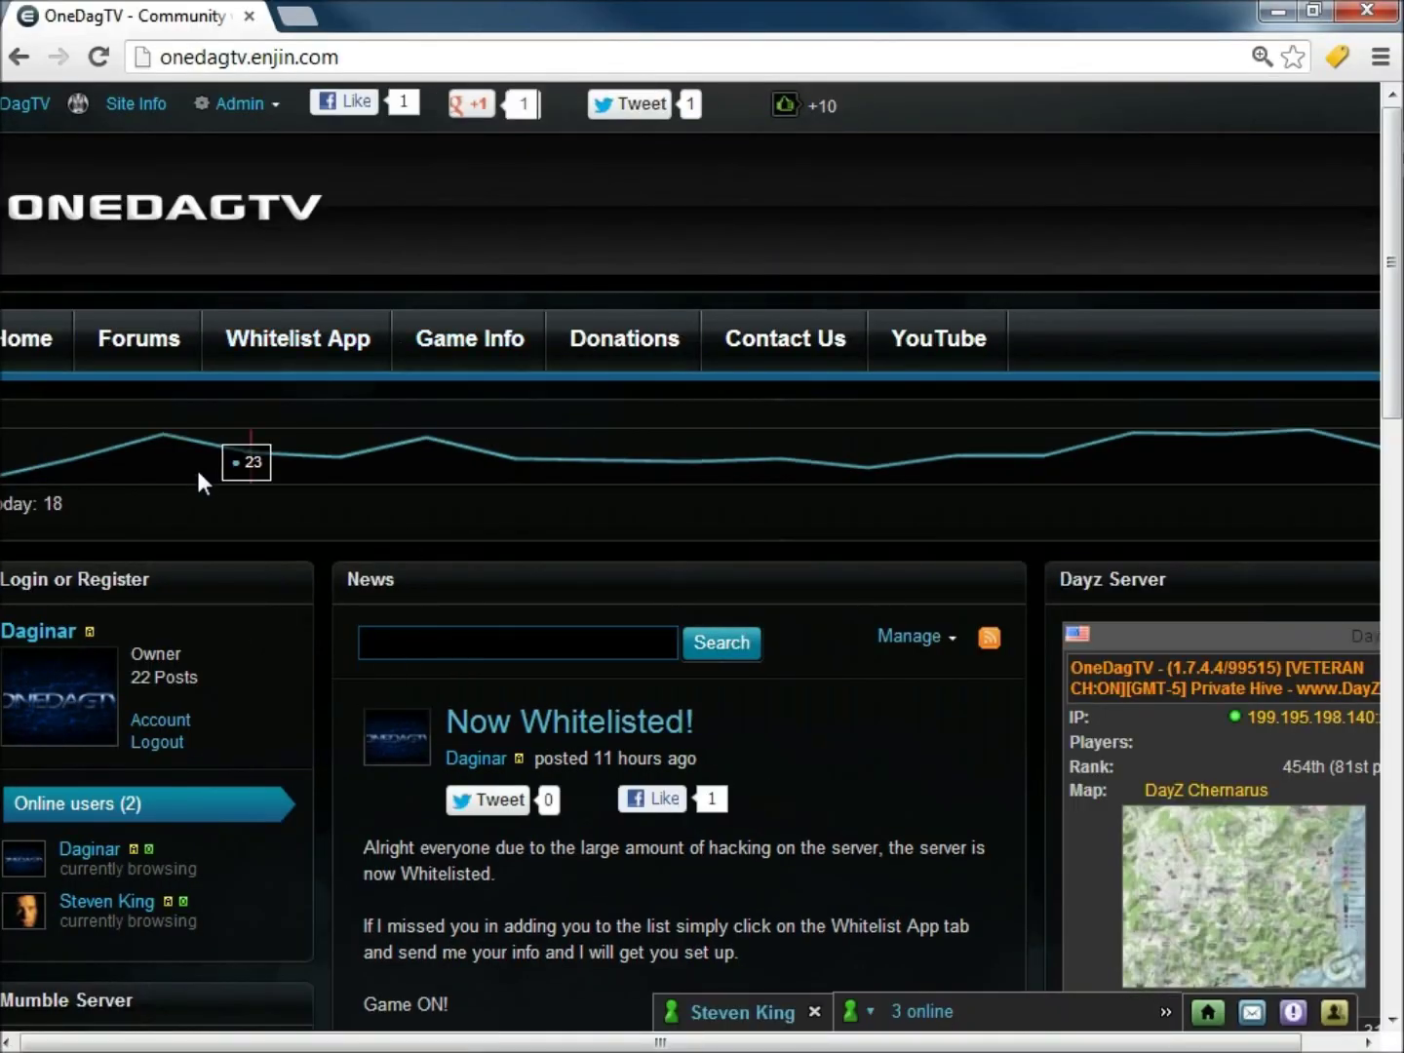
- Open the Whitelist App page of the OneDagTV website and look through the application form's questions
{"action": "scroll", "coordinate": [649, 688], "scroll_direction": "down", "scroll_amount": 3}
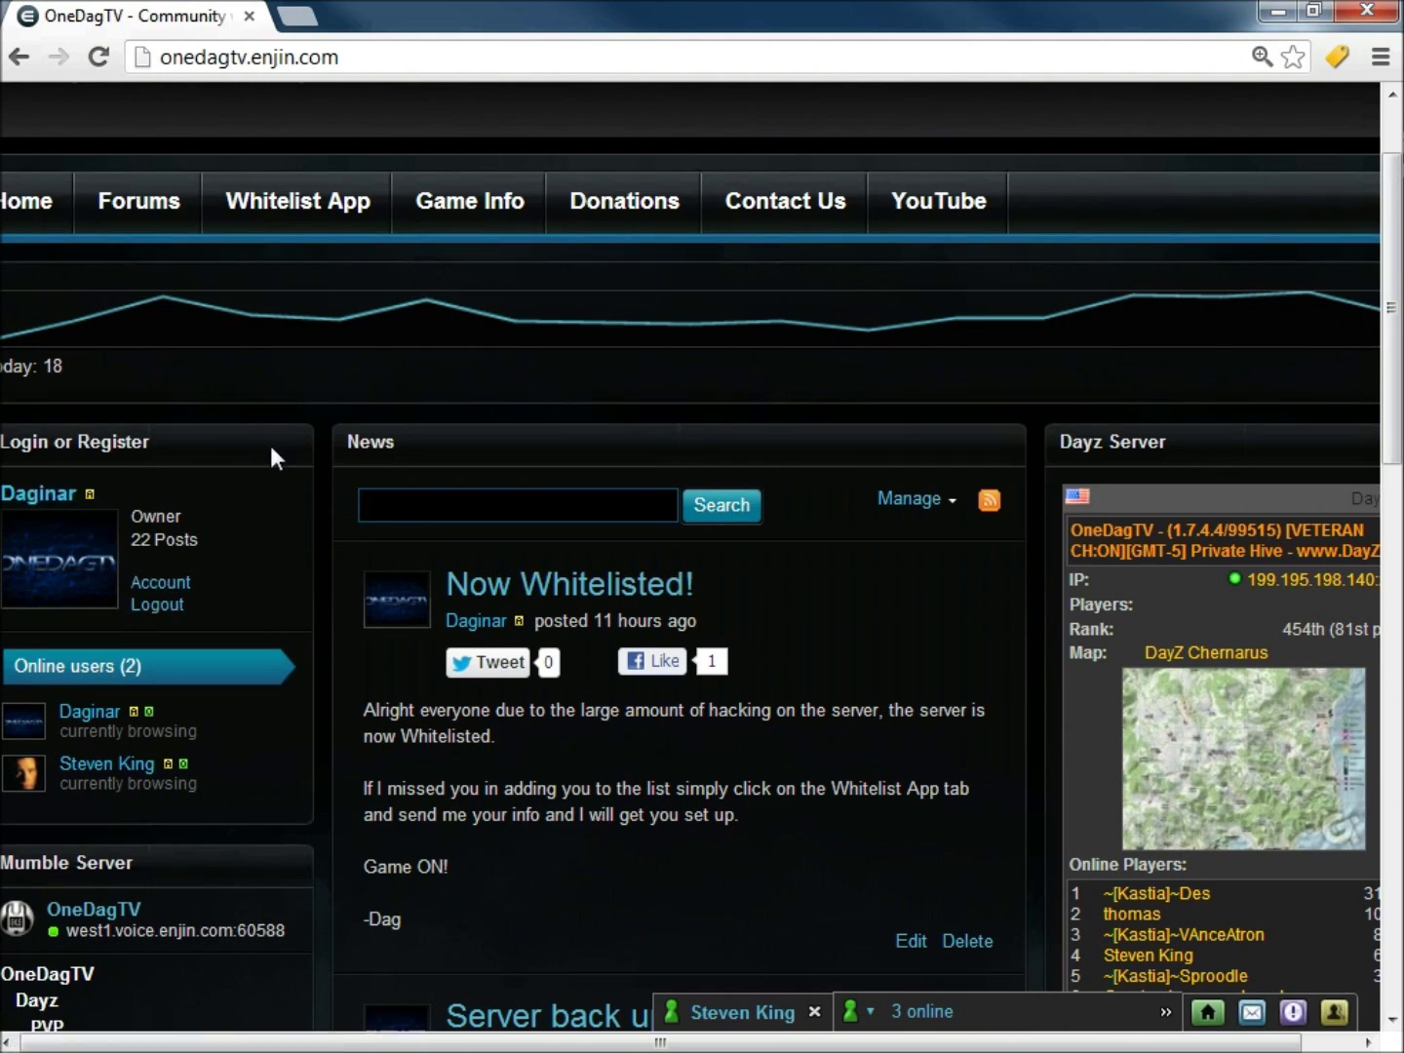
{"action": "left_click", "coordinate": [281, 207]}
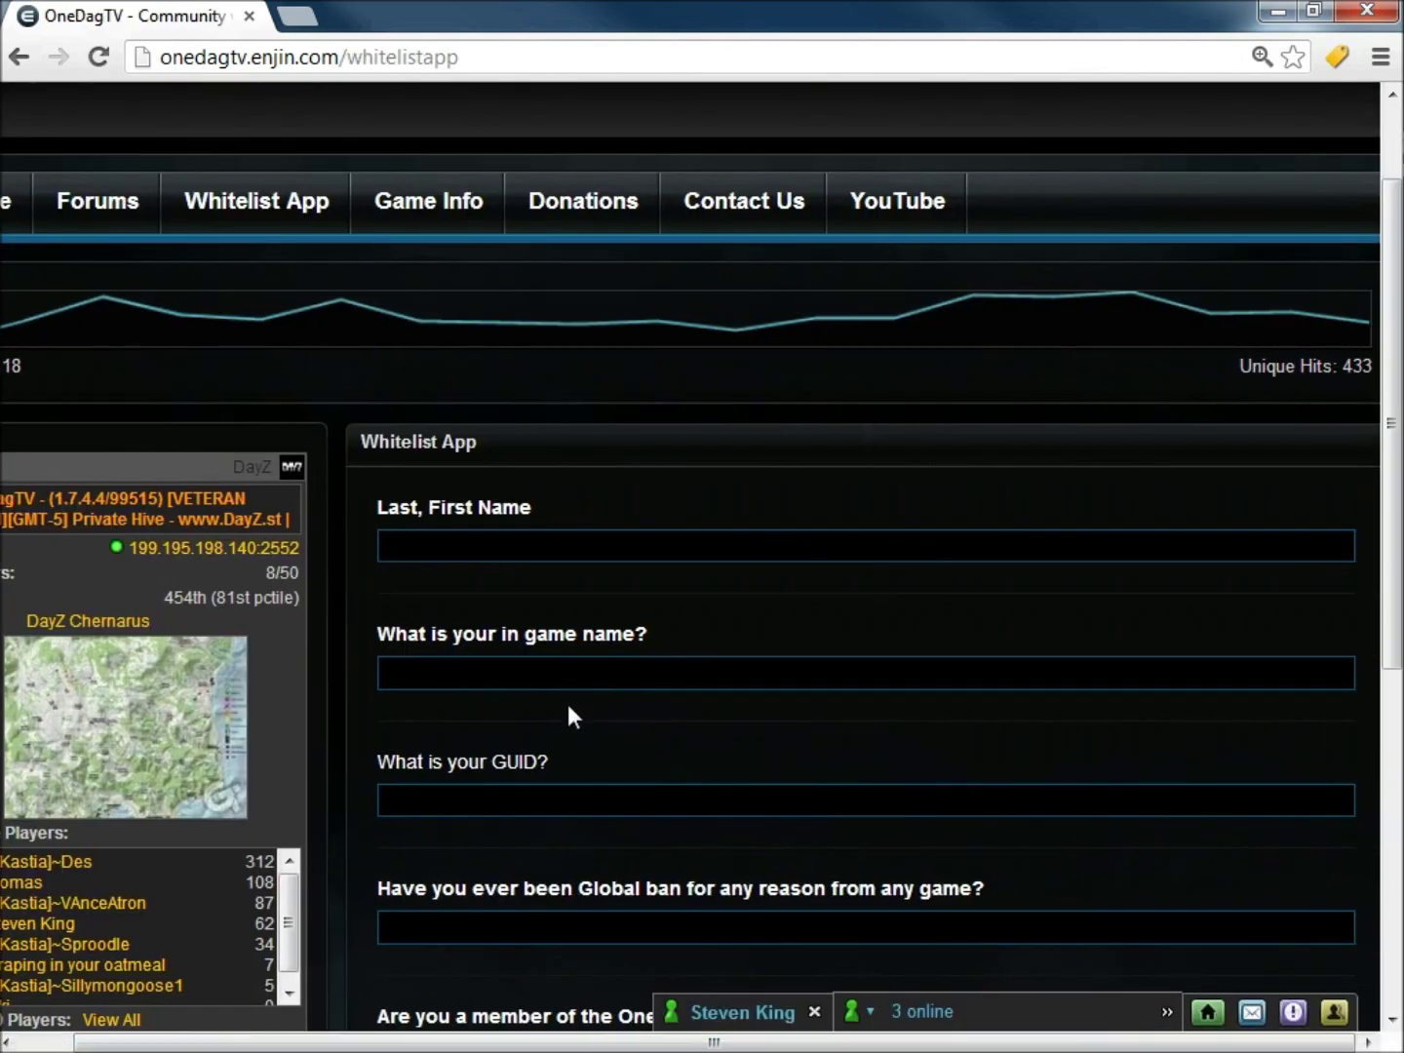
{"action": "scroll", "coordinate": [568, 704], "scroll_direction": "down", "scroll_amount": 1}
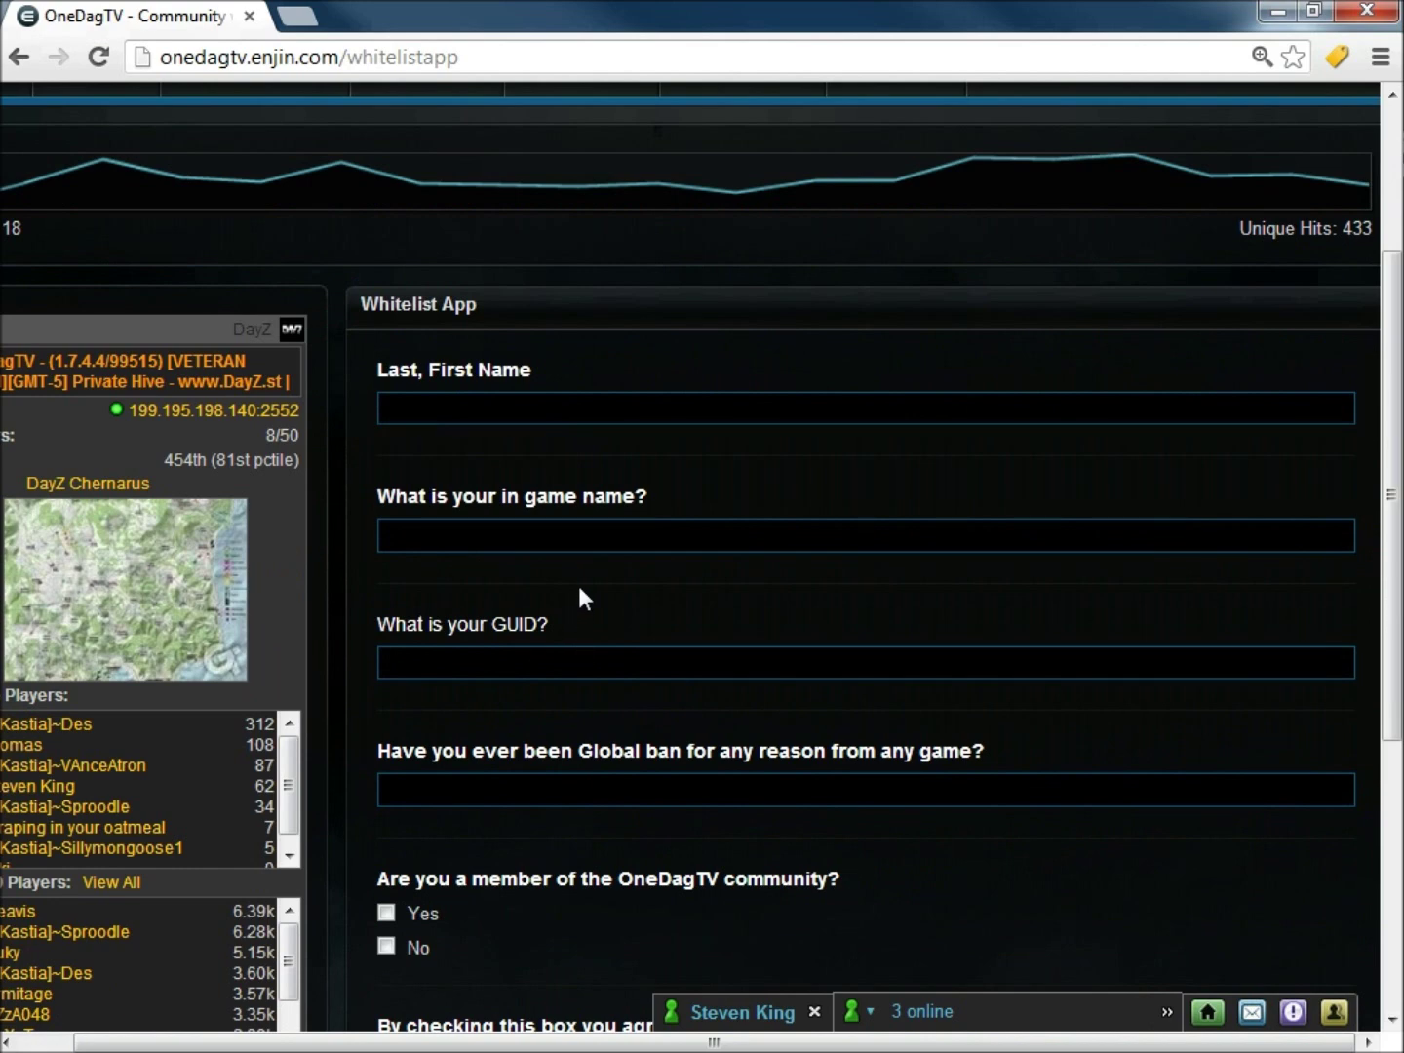
{"action": "scroll", "coordinate": [578, 588], "scroll_direction": "down", "scroll_amount": 1}
{"action": "scroll", "coordinate": [578, 585], "scroll_direction": "down", "scroll_amount": 2}
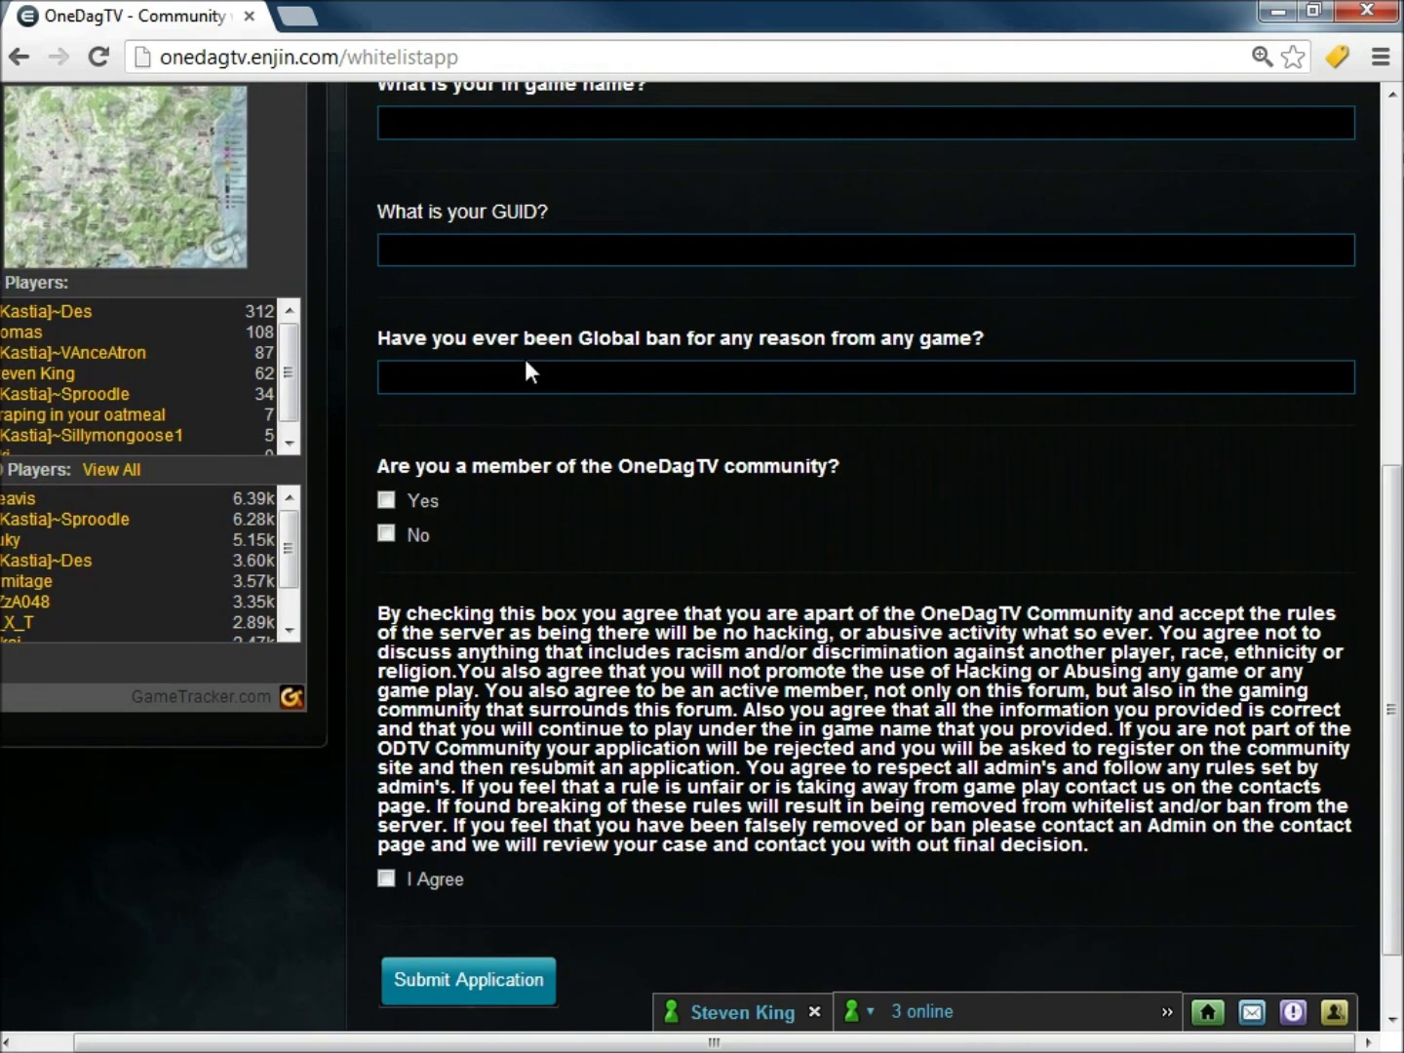
- Try the Yes and No answers to the community membership question, ending on Yes, and activate the "How did you hear about us?" field
{"action": "left_click", "coordinate": [386, 499]}
{"action": "left_click", "coordinate": [384, 533]}
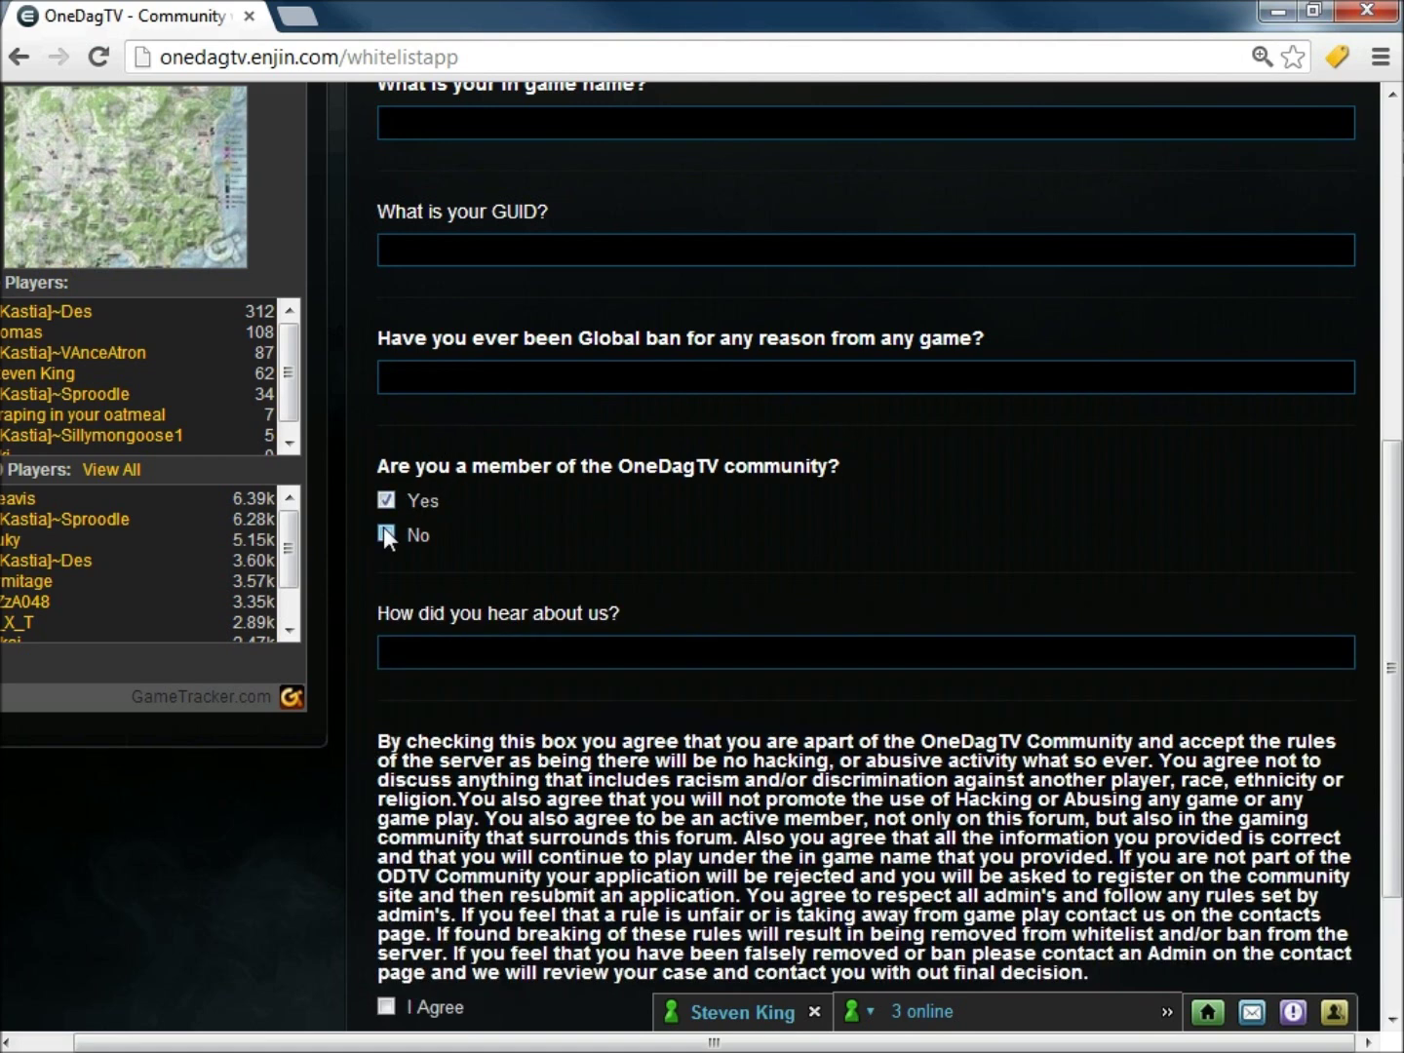
{"action": "left_click", "coordinate": [386, 501]}
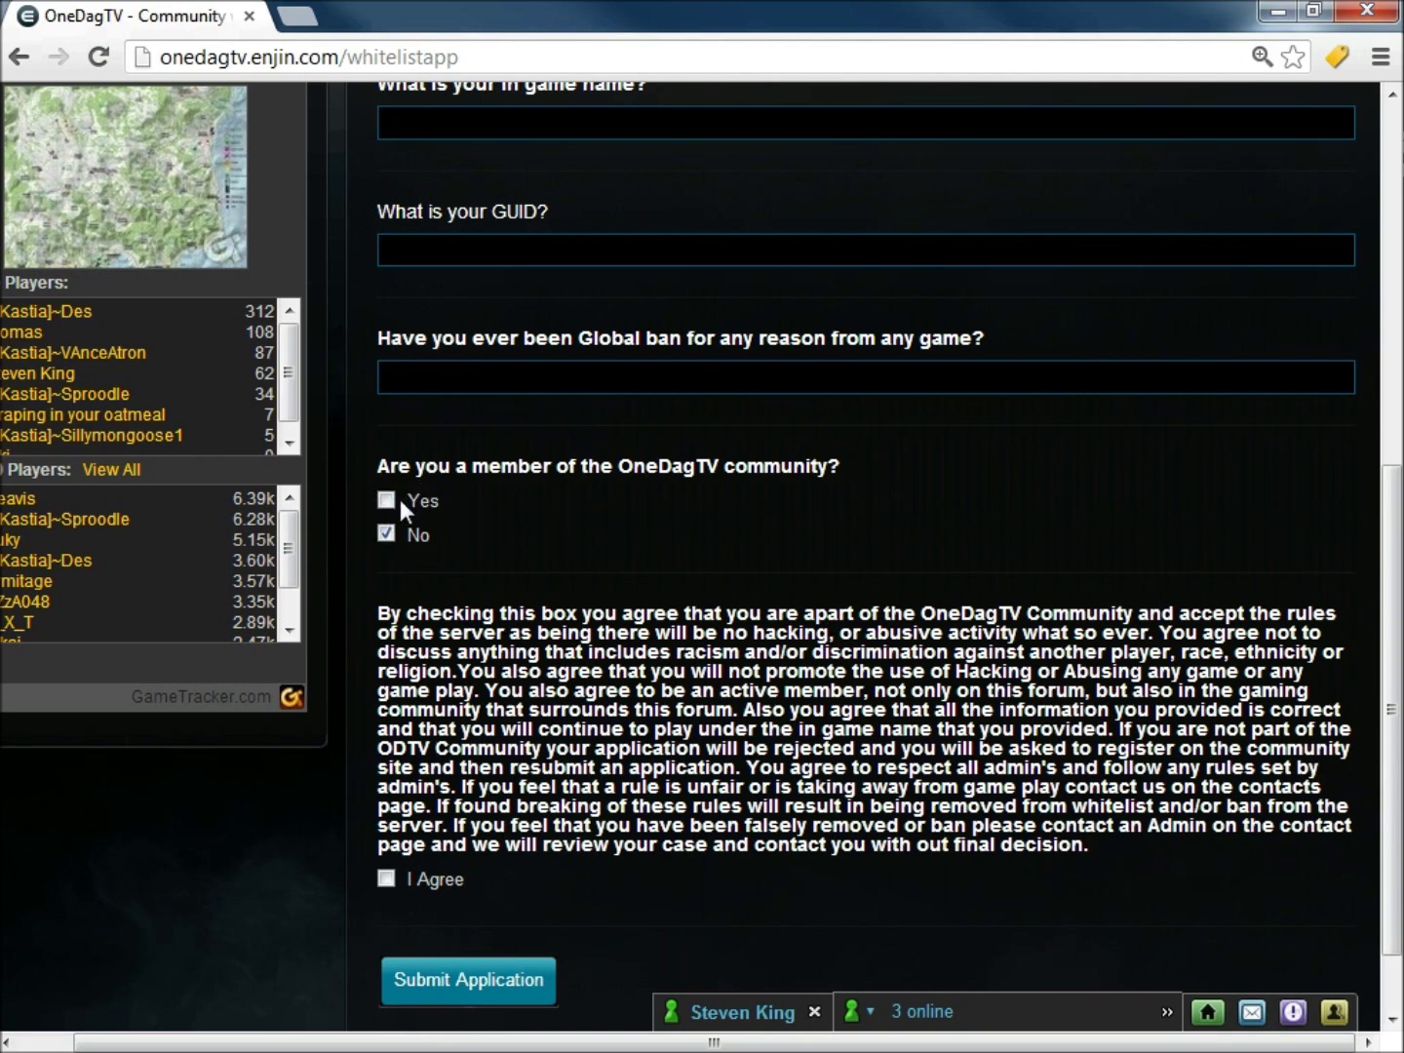
{"action": "left_click", "coordinate": [386, 500]}
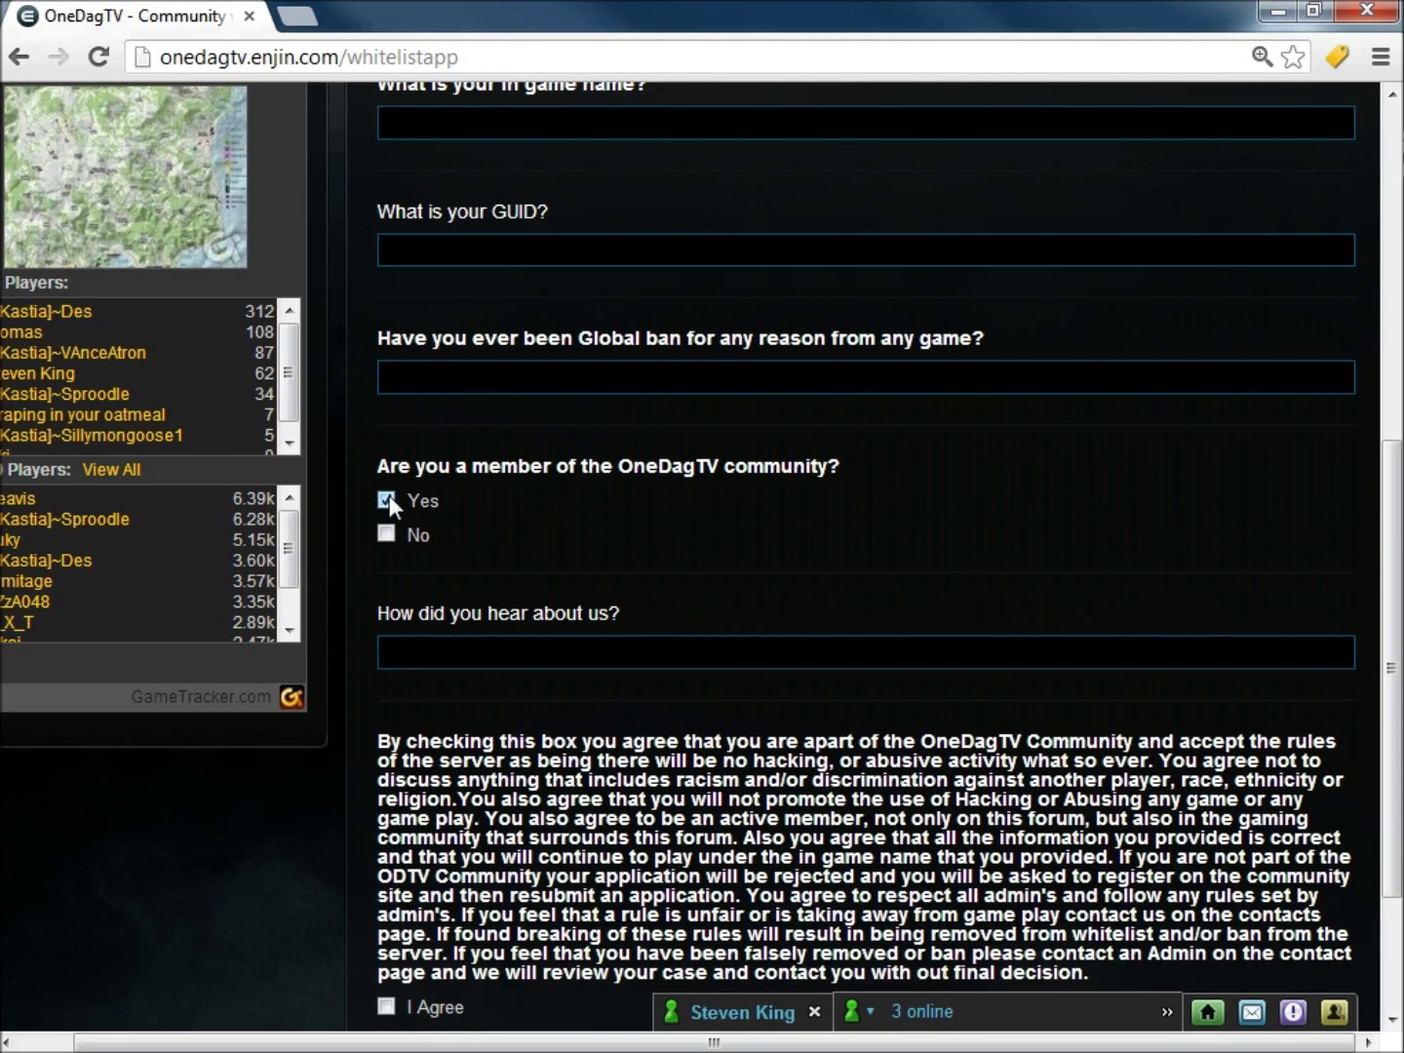
{"action": "left_click", "coordinate": [416, 655]}
- Examine the community rules agreement text at the end of the whitelist application form
{"action": "scroll", "coordinate": [463, 585], "scroll_direction": "down", "scroll_amount": 3}
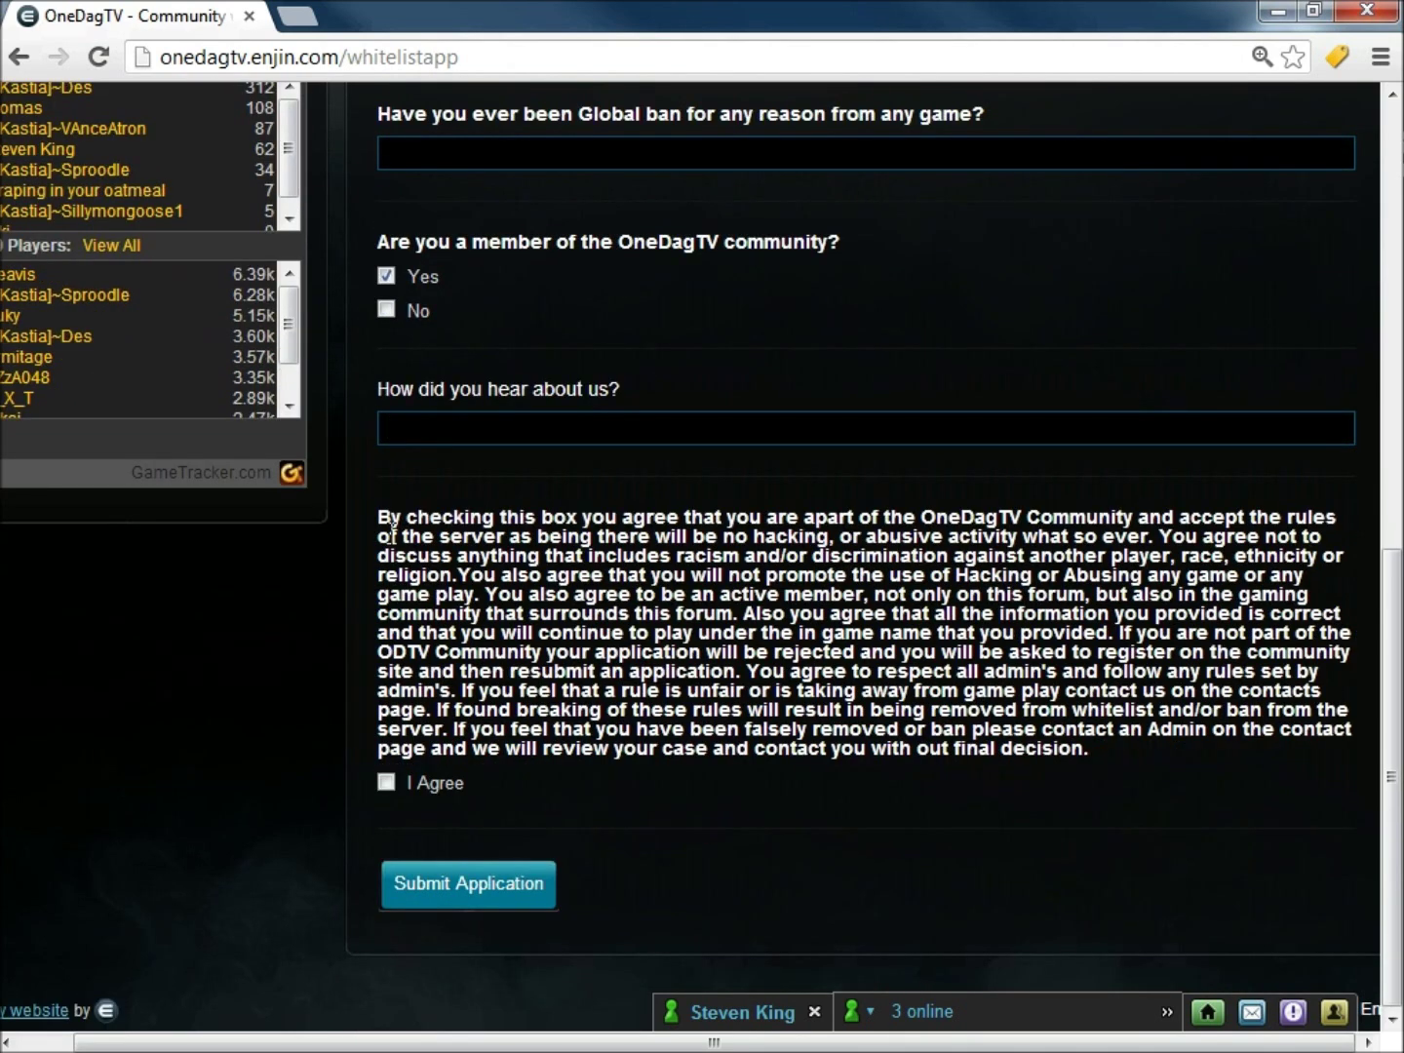
{"action": "left_click_drag", "start_coordinate": [380, 519], "coordinate": [1092, 749]}
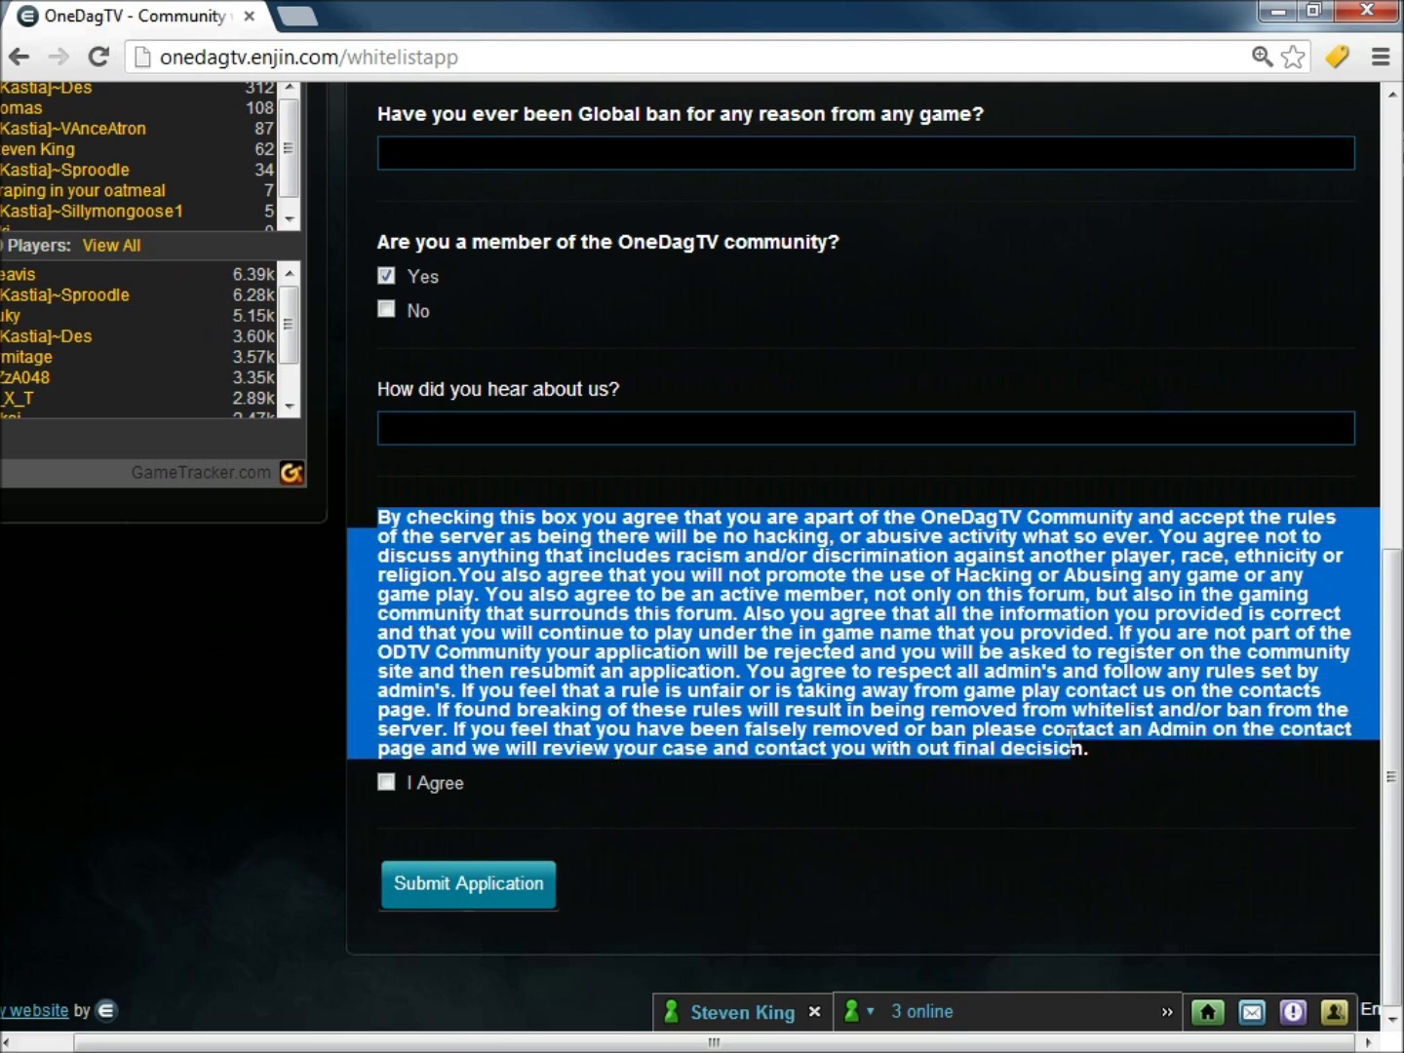
{"action": "left_click", "coordinate": [1105, 761]}
{"action": "left_click_drag", "start_coordinate": [390, 514], "coordinate": [935, 671]}
{"action": "left_click", "coordinate": [935, 671]}
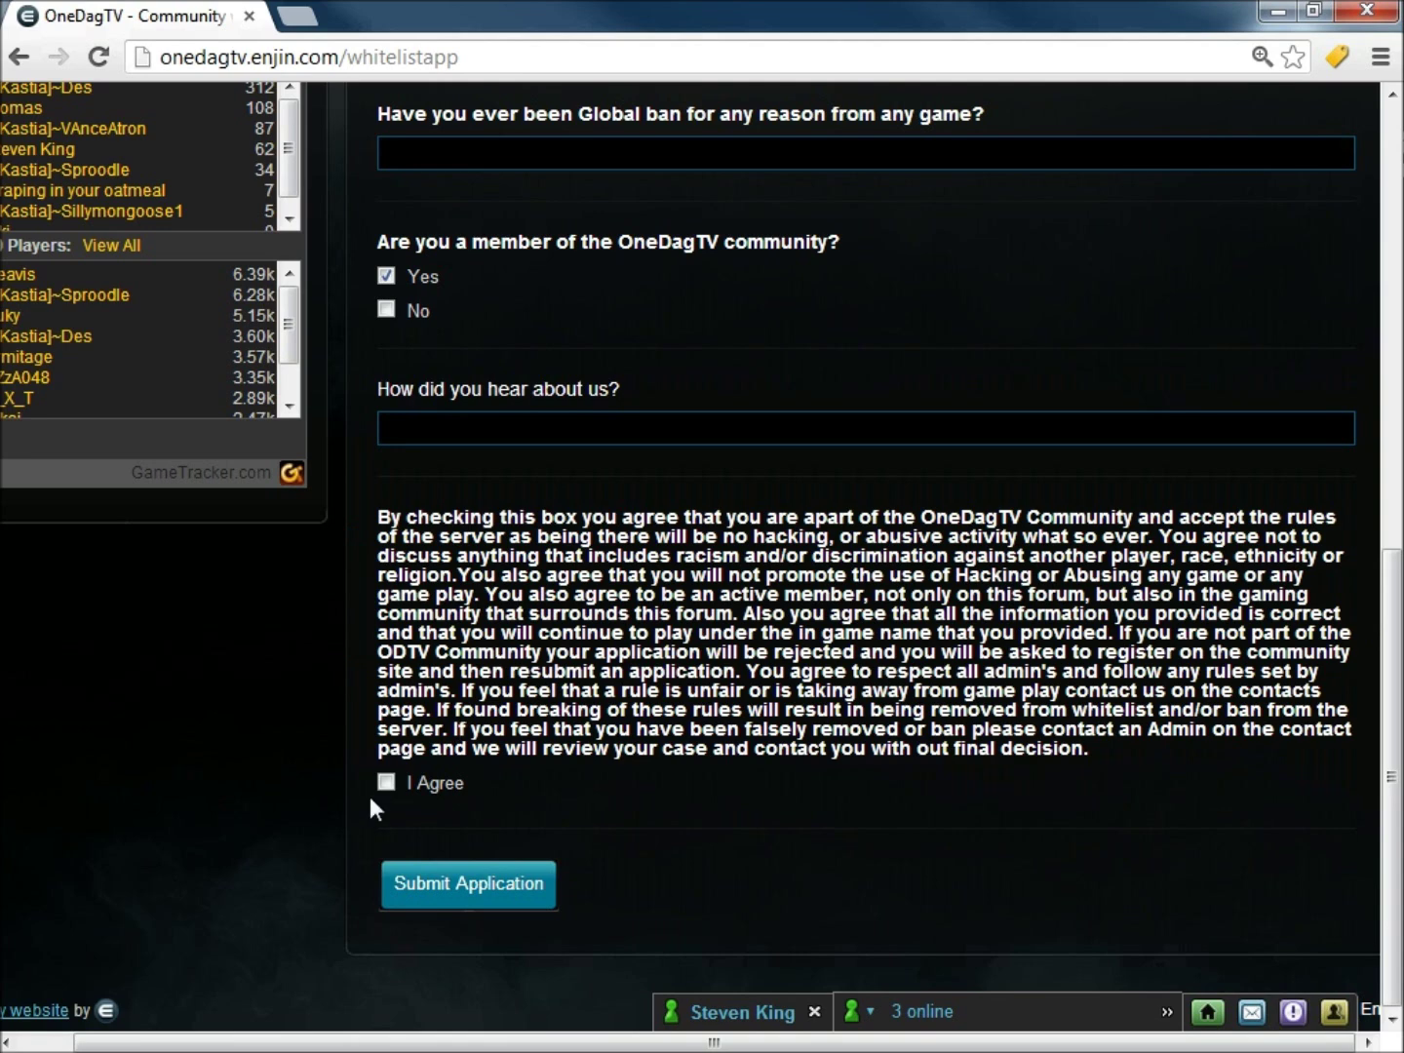
{"action": "scroll", "coordinate": [224, 829], "scroll_direction": "up", "scroll_amount": 9}
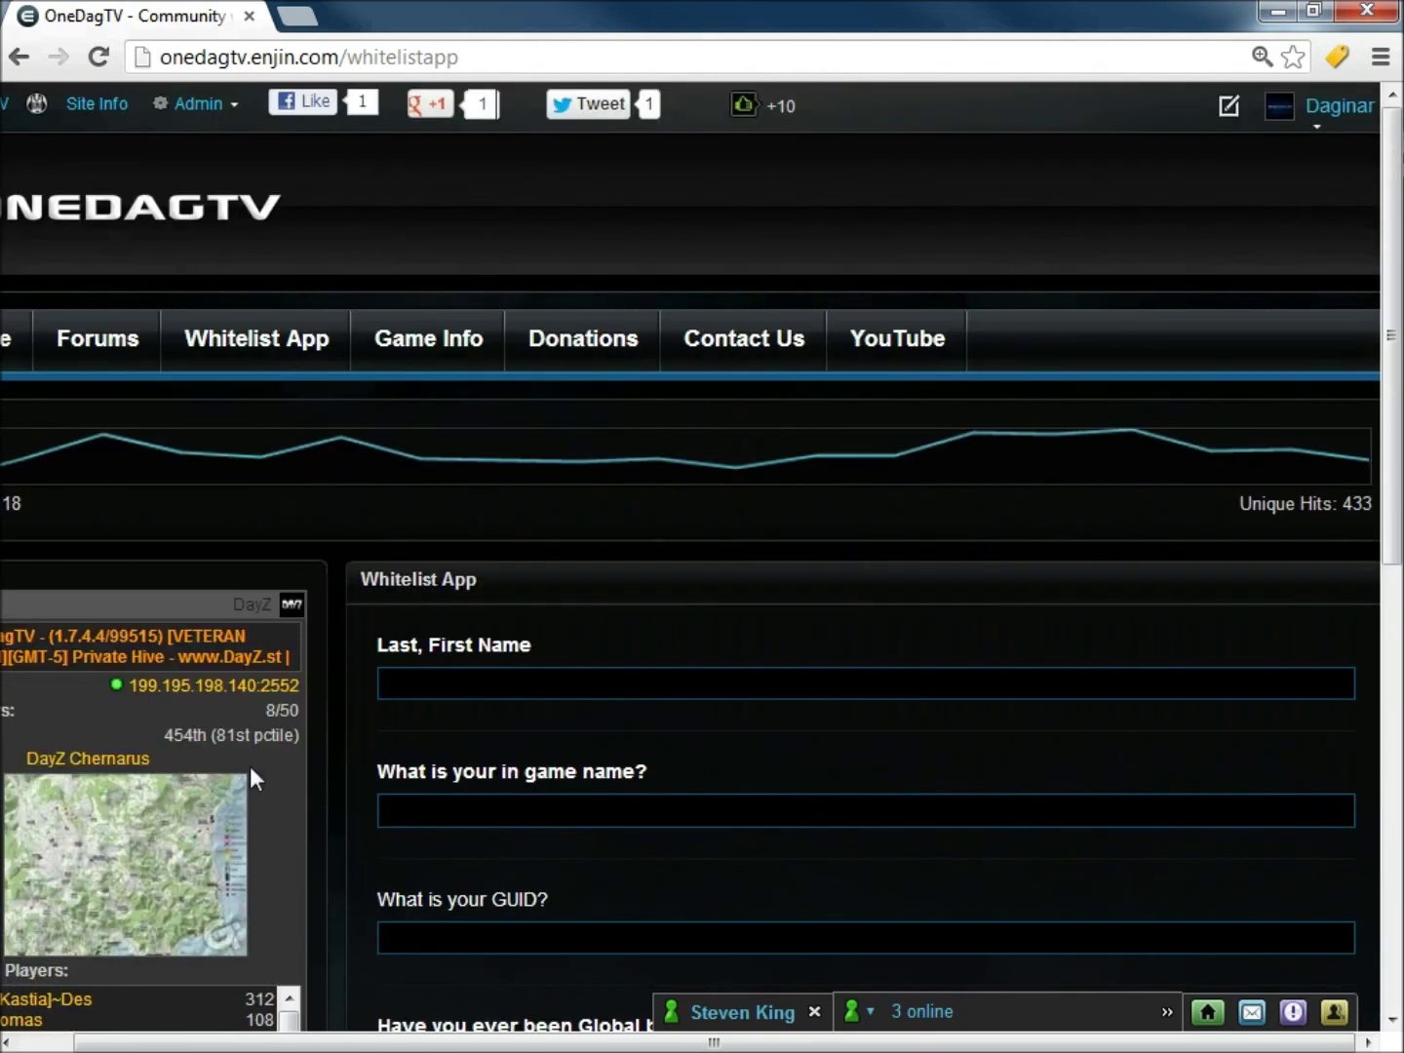
- Return to the website's Home page, look over the news and DayZ server information, and close the page
{"action": "left_click", "coordinate": [4, 335]}
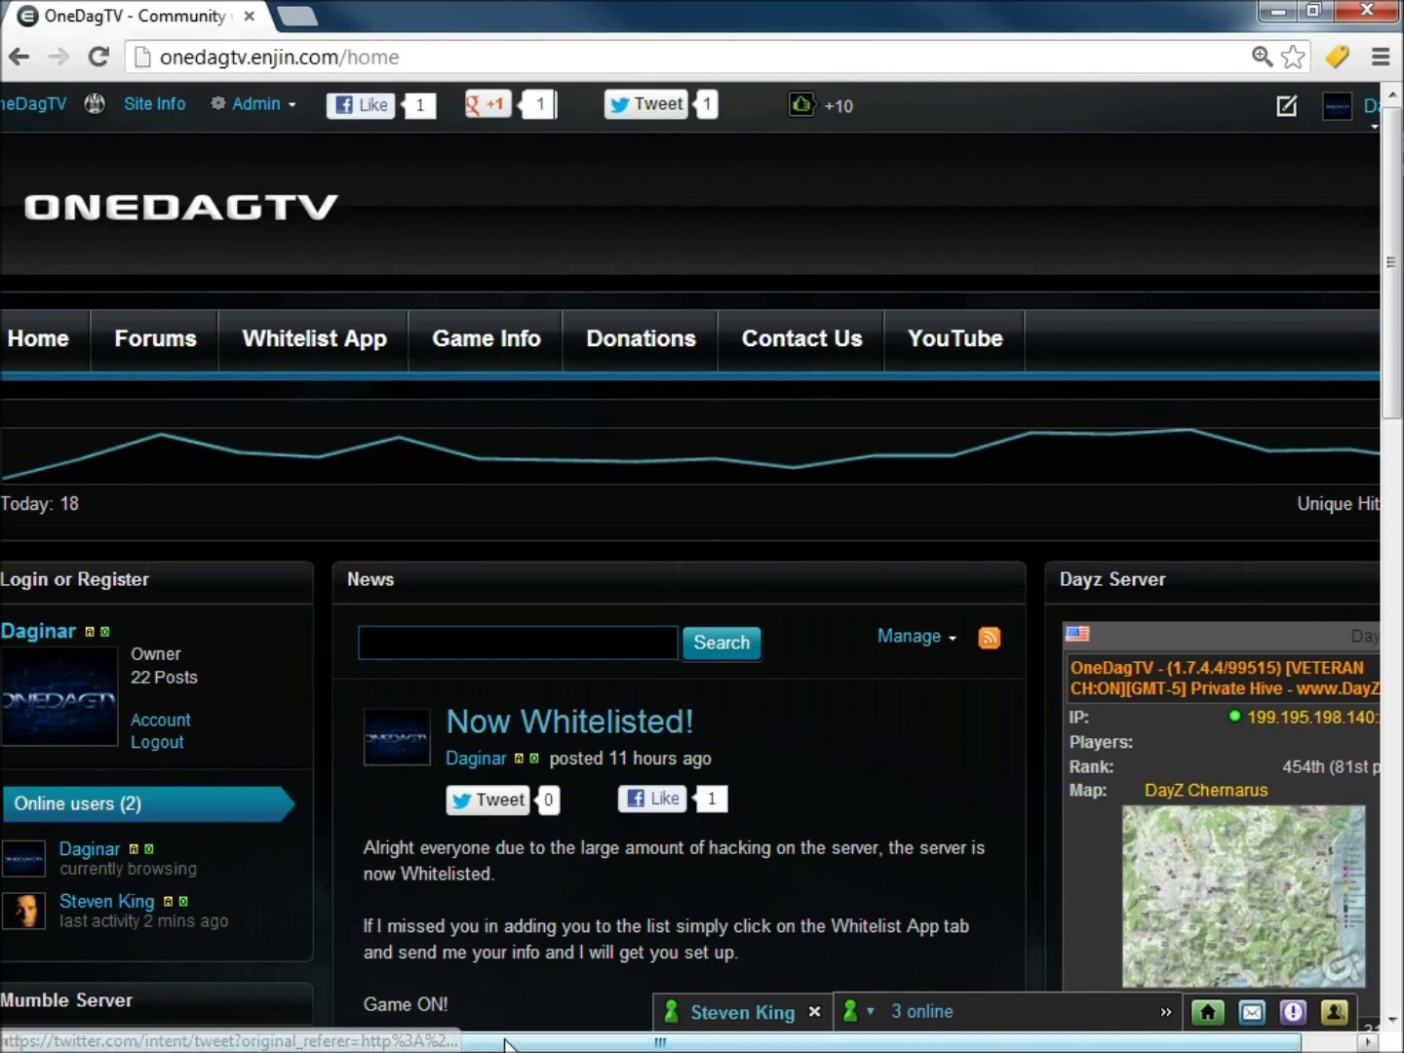
{"action": "scroll", "coordinate": [585, 682], "scroll_direction": "right", "scroll_amount": 1}
{"action": "scroll", "coordinate": [658, 904], "scroll_direction": "down", "scroll_amount": 6}
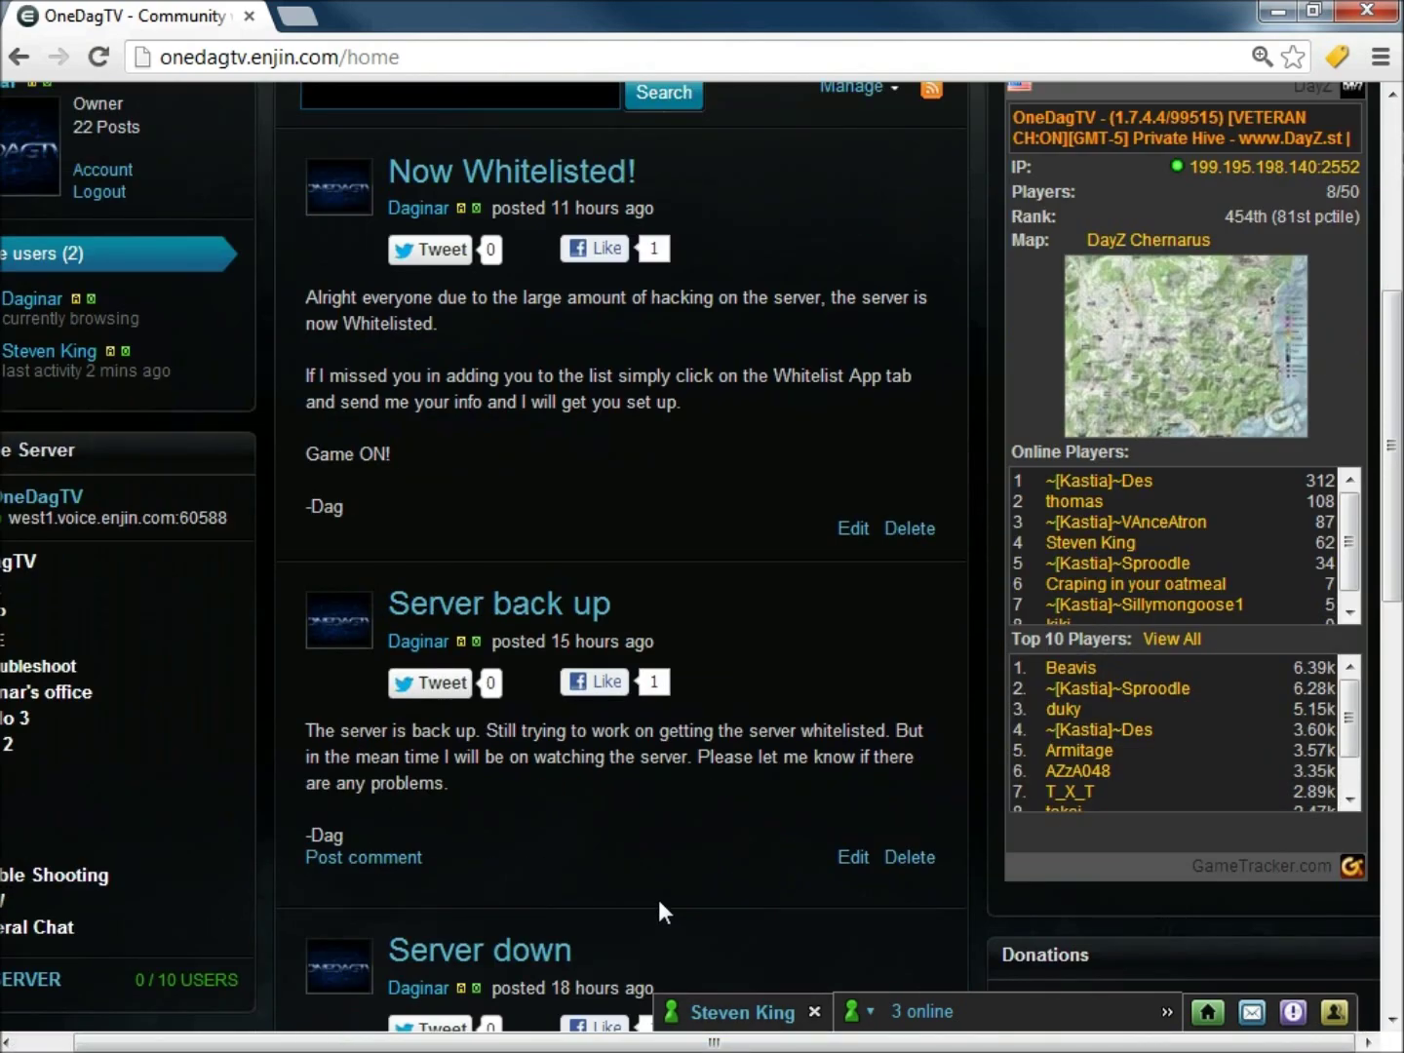
{"action": "scroll", "coordinate": [658, 897], "scroll_direction": "up", "scroll_amount": 6}
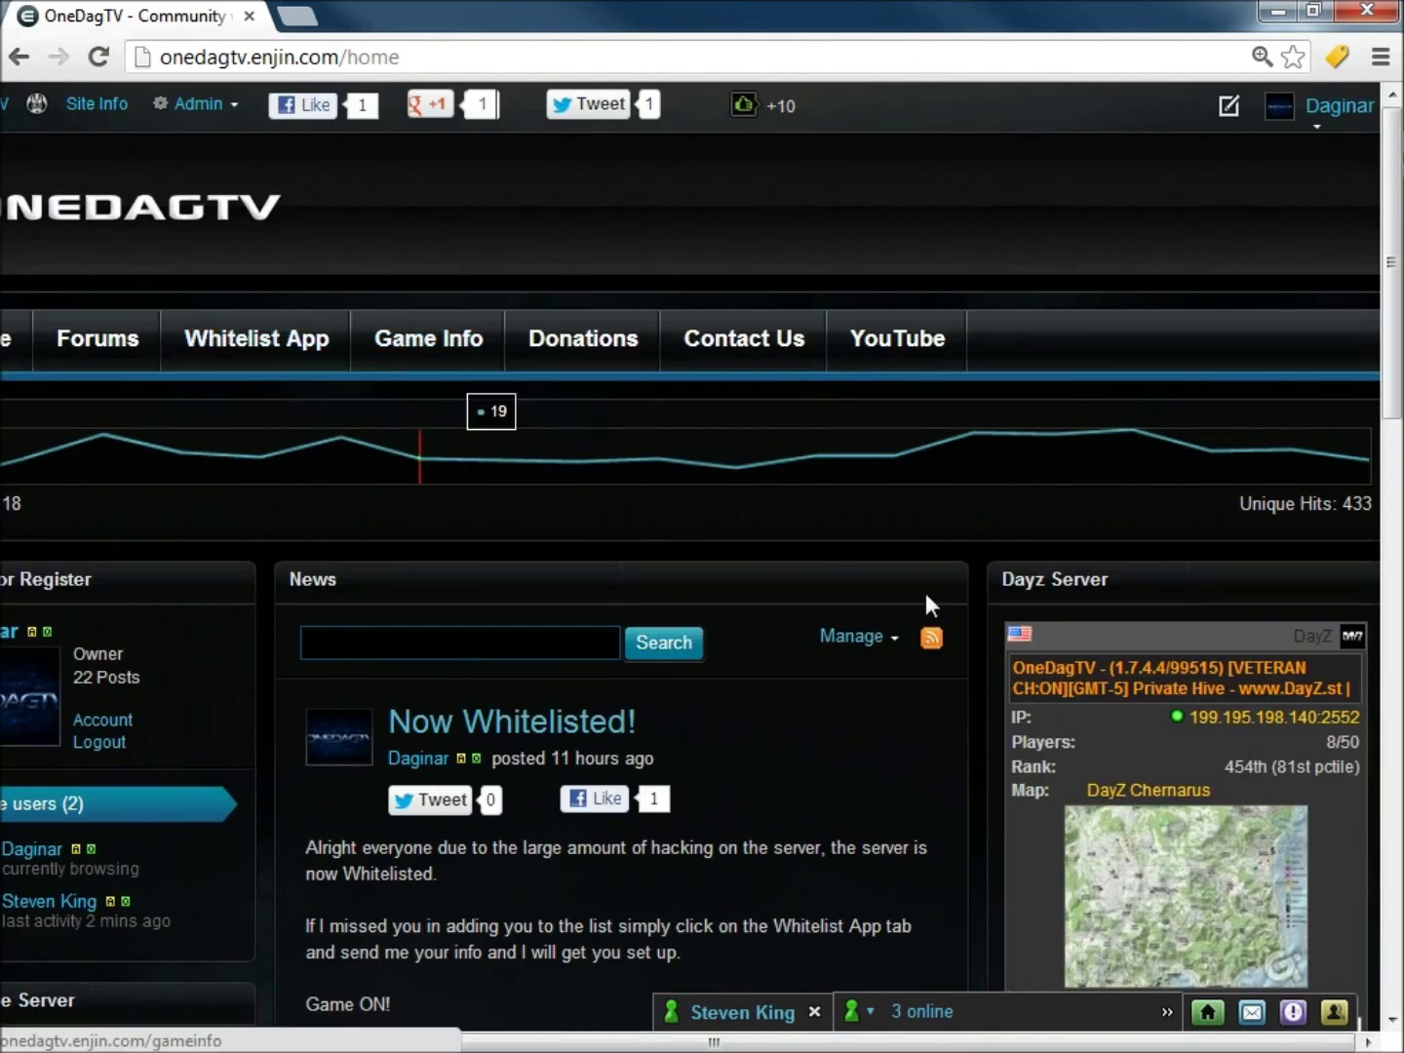
{"action": "left_click", "coordinate": [248, 17]}
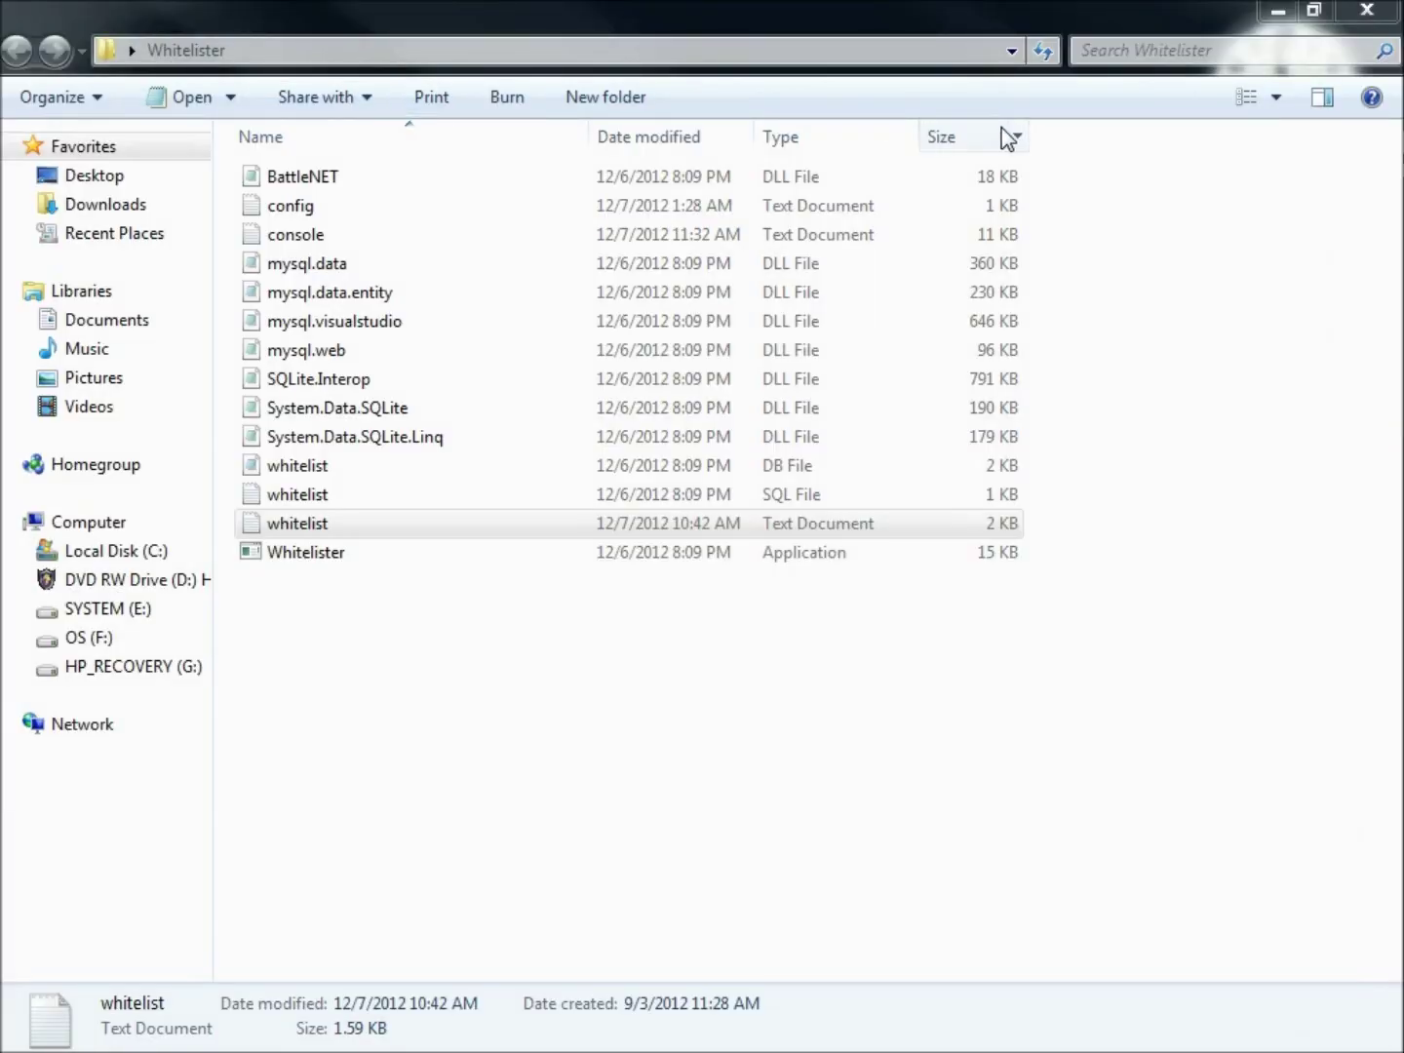